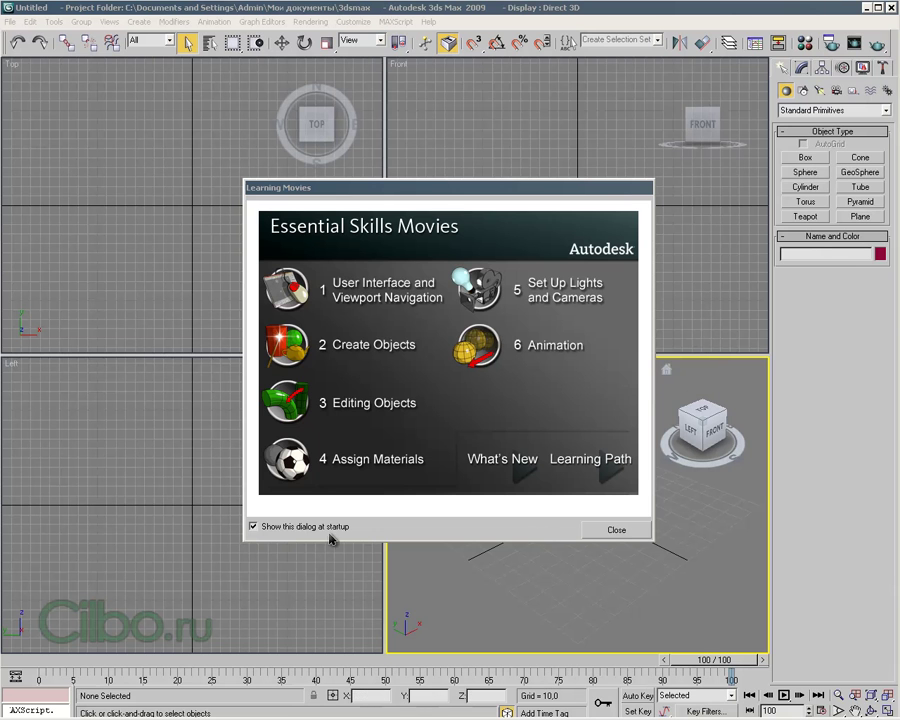
Uncheck 'Show this dialog at startup' for Learning Movies, then reopen it from Help to verify and close it.
{"action": "left_click", "coordinate": [253, 526]}
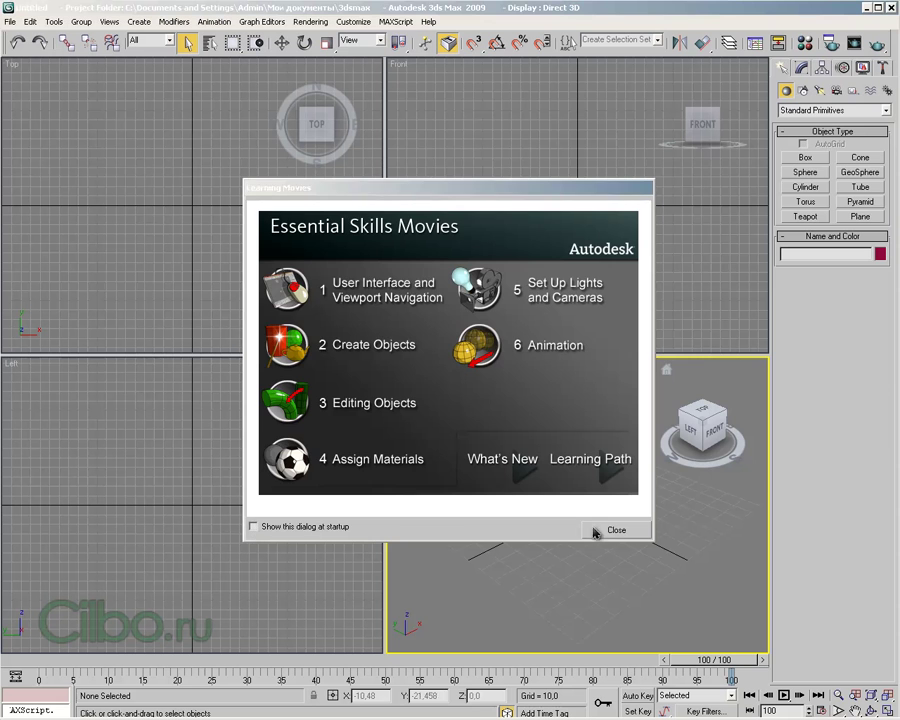
{"action": "left_click", "coordinate": [613, 531]}
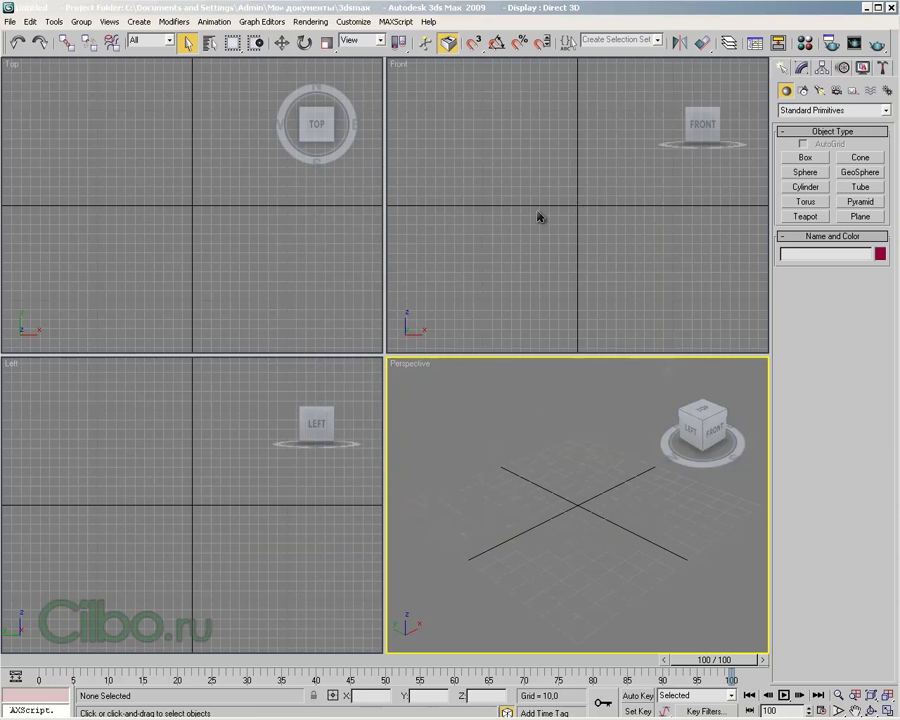
{"action": "left_click", "coordinate": [427, 21]}
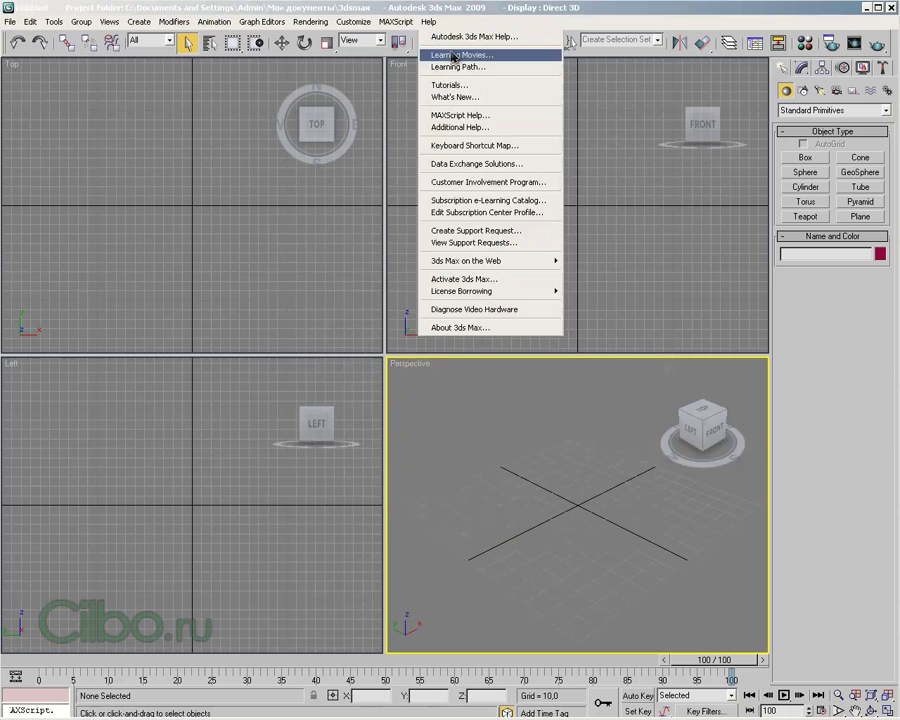
{"action": "left_click", "coordinate": [458, 54]}
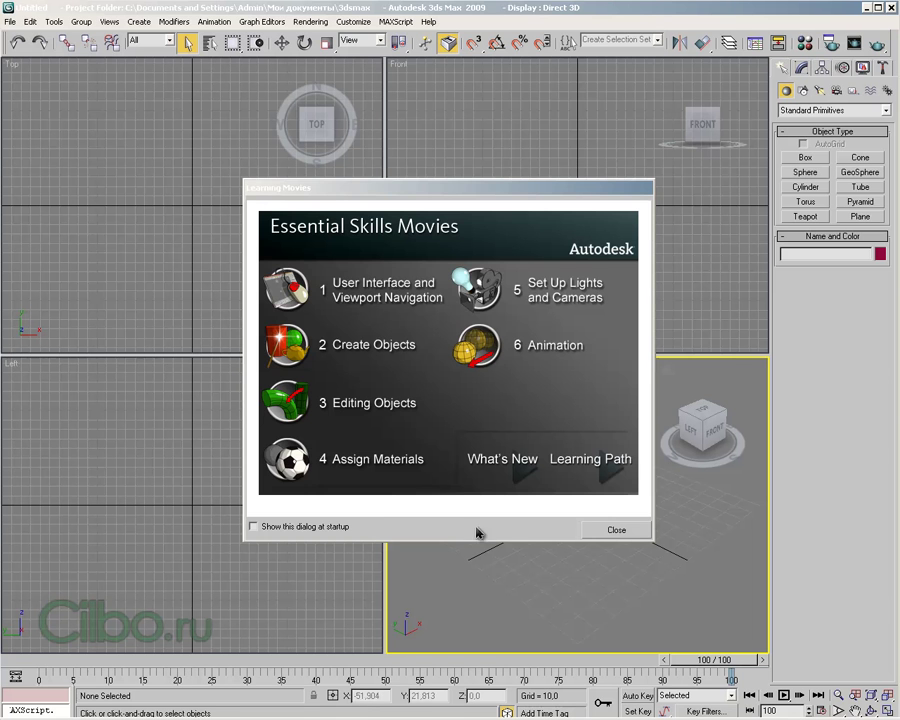
{"action": "left_click", "coordinate": [617, 531]}
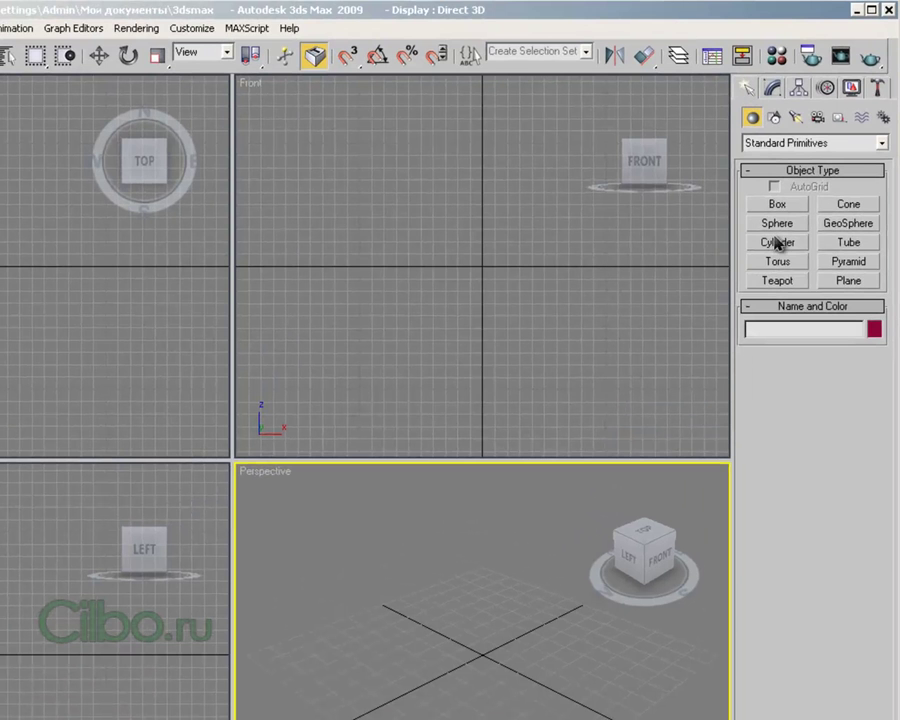
Draw a box about 46 x 49 x 42 units in the Perspective viewport.
{"action": "left_click", "coordinate": [778, 204]}
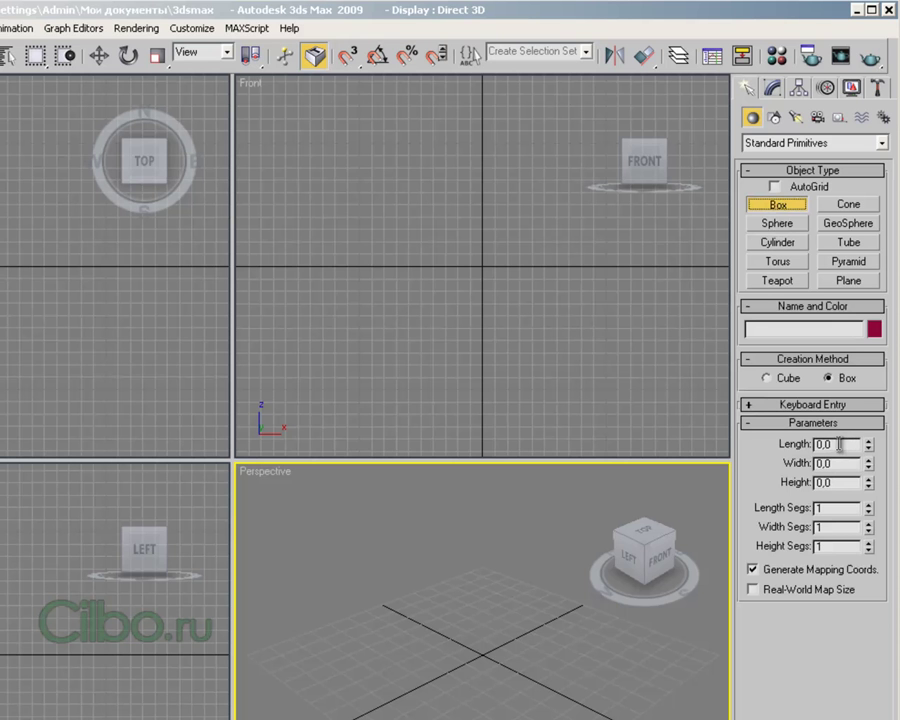
{"action": "mouse_move", "coordinate": [410, 660]}
{"action": "left_mouse_down"}
{"action": "mouse_move", "coordinate": [505, 683]}
{"action": "mouse_move", "coordinate": [566, 650]}
{"action": "left_mouse_up"}
{"action": "left_click", "coordinate": [536, 492]}
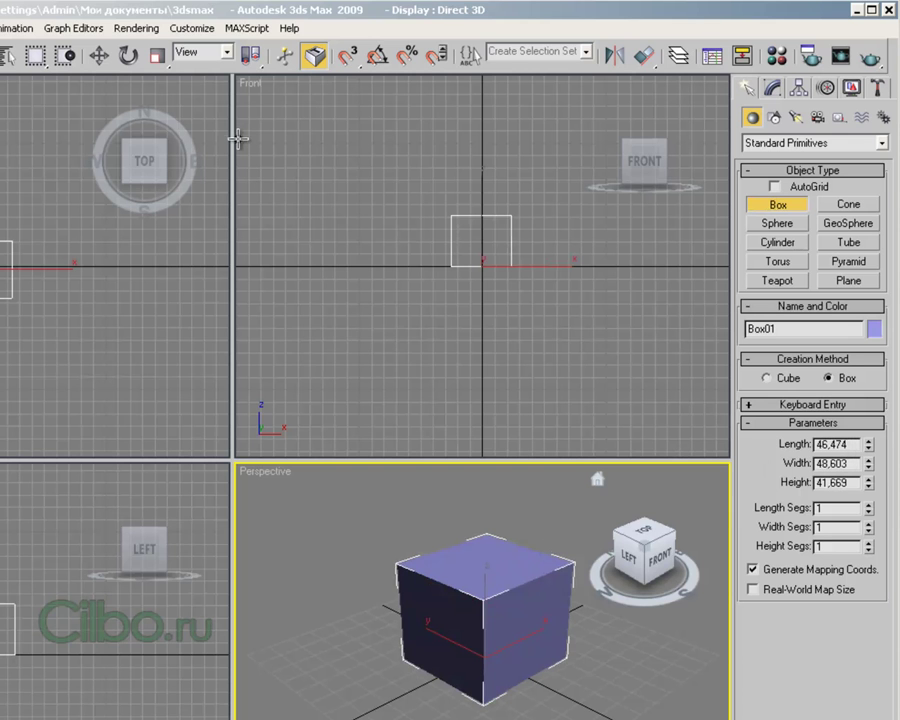
{"action": "left_click", "coordinate": [188, 34]}
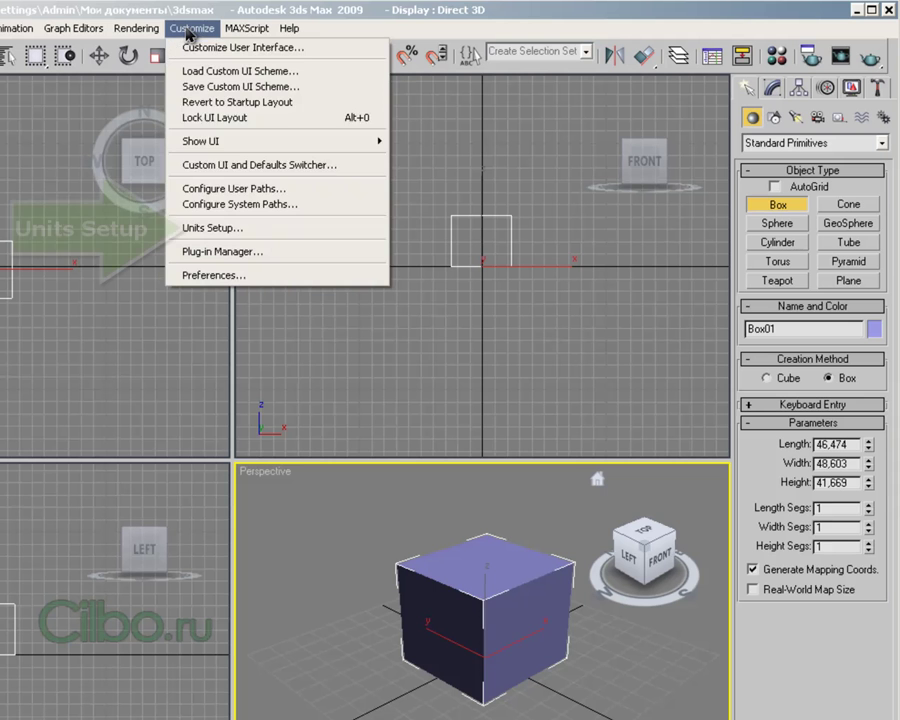
In Units Setup, set the display units to Metric Centimeters.
{"action": "left_click", "coordinate": [205, 230]}
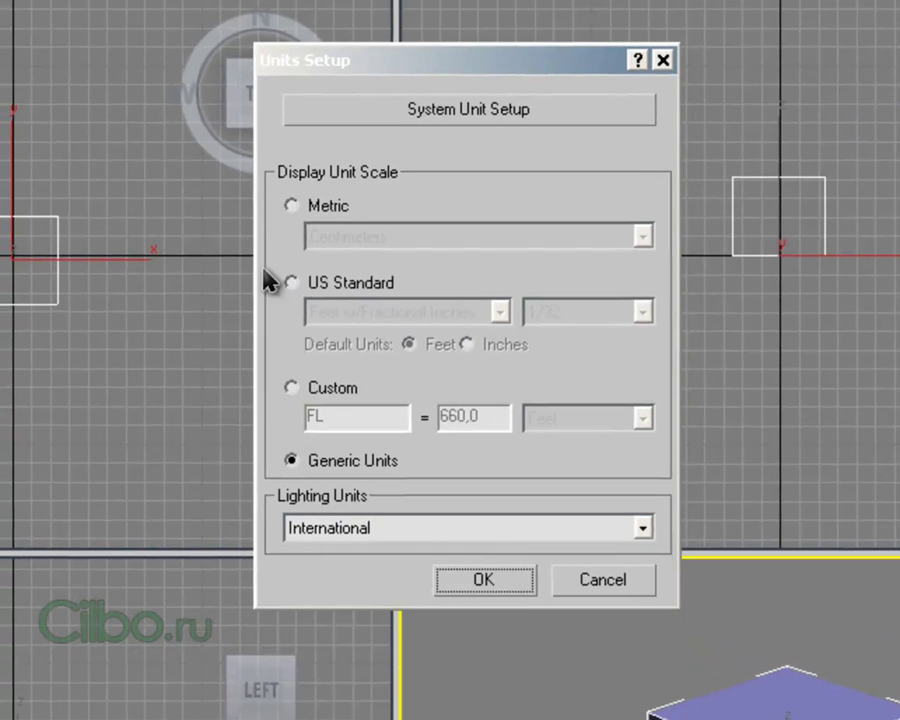
{"action": "left_click", "coordinate": [291, 284]}
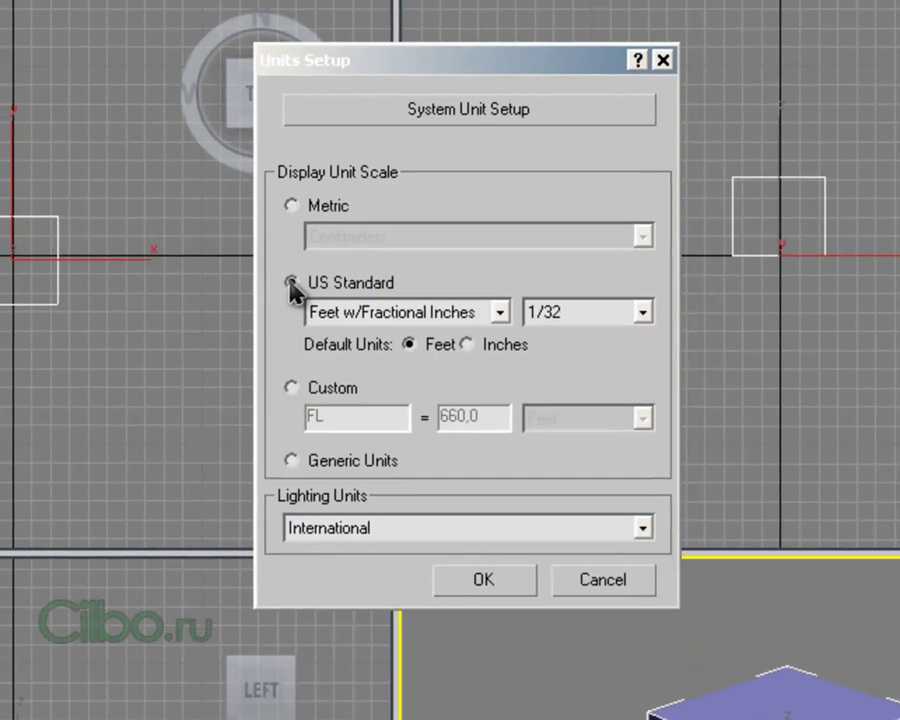
{"action": "left_click", "coordinate": [499, 314]}
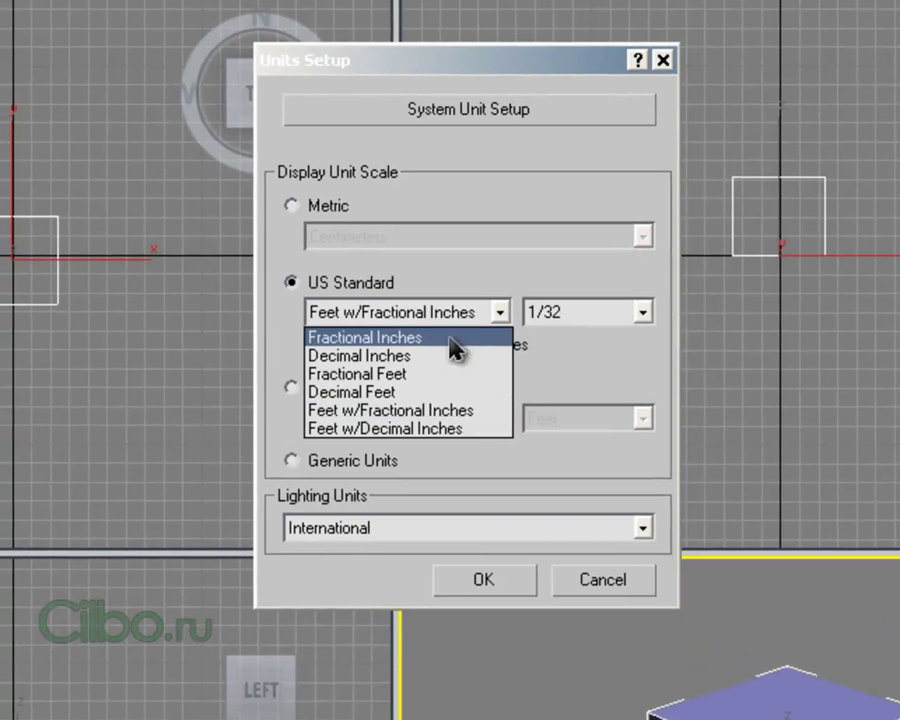
{"action": "left_click", "coordinate": [428, 275]}
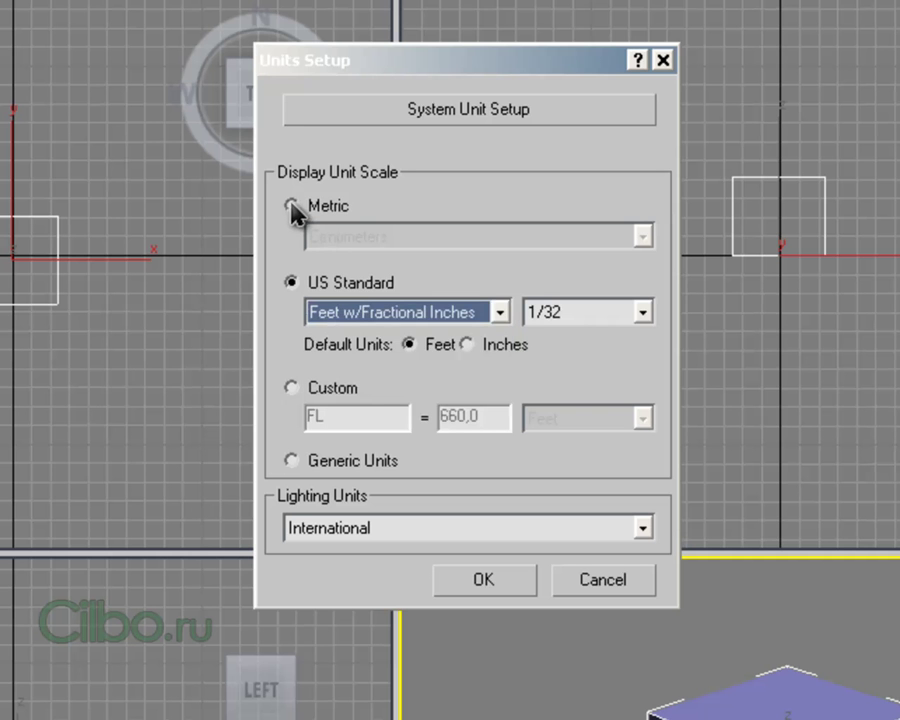
{"action": "left_click", "coordinate": [292, 207]}
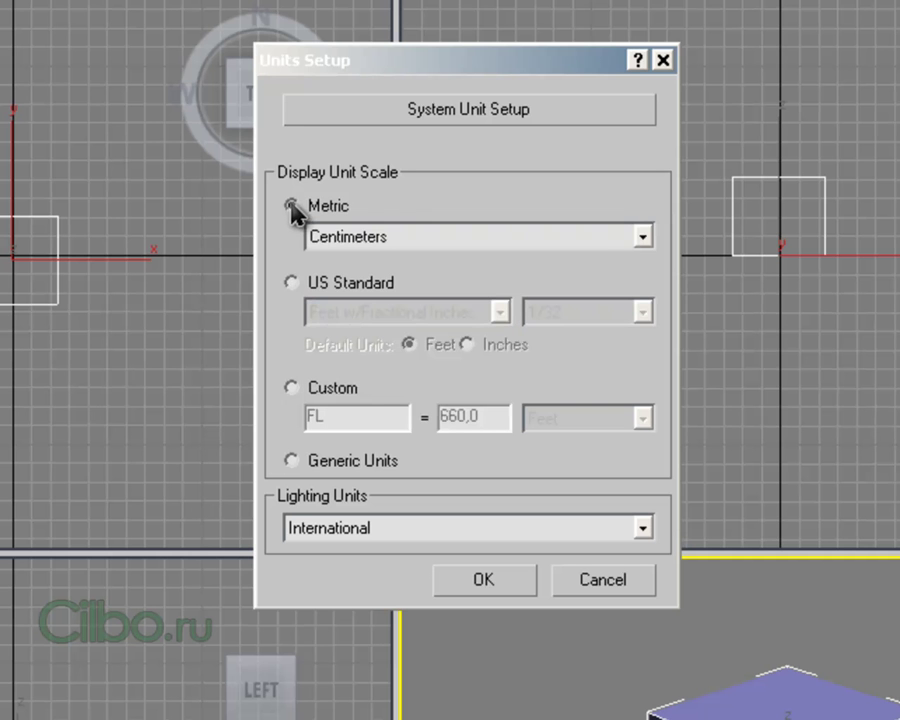
{"action": "left_click", "coordinate": [644, 240]}
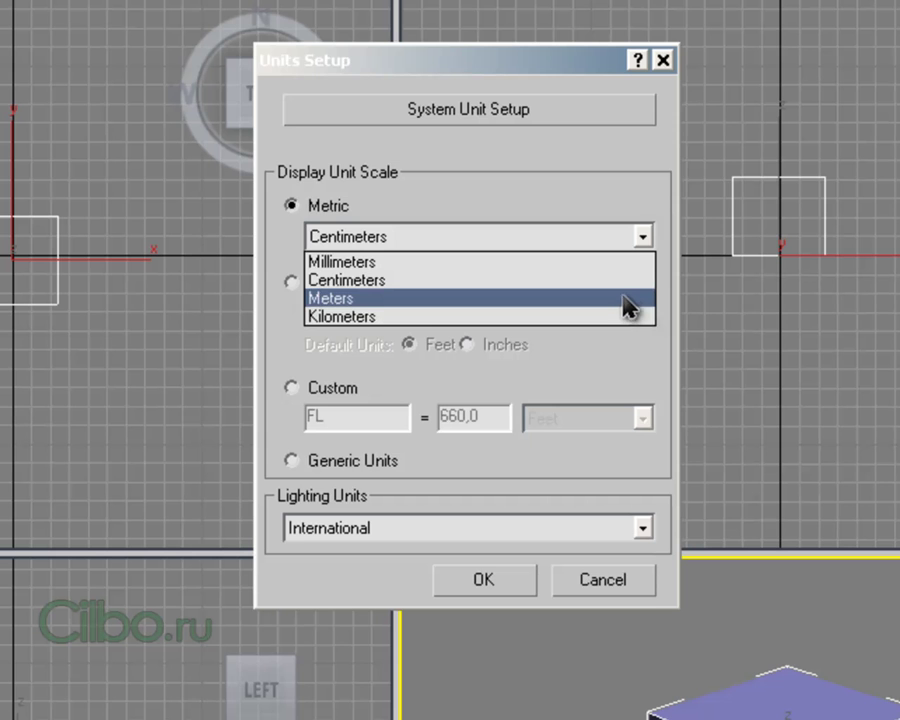
{"action": "left_click", "coordinate": [628, 284]}
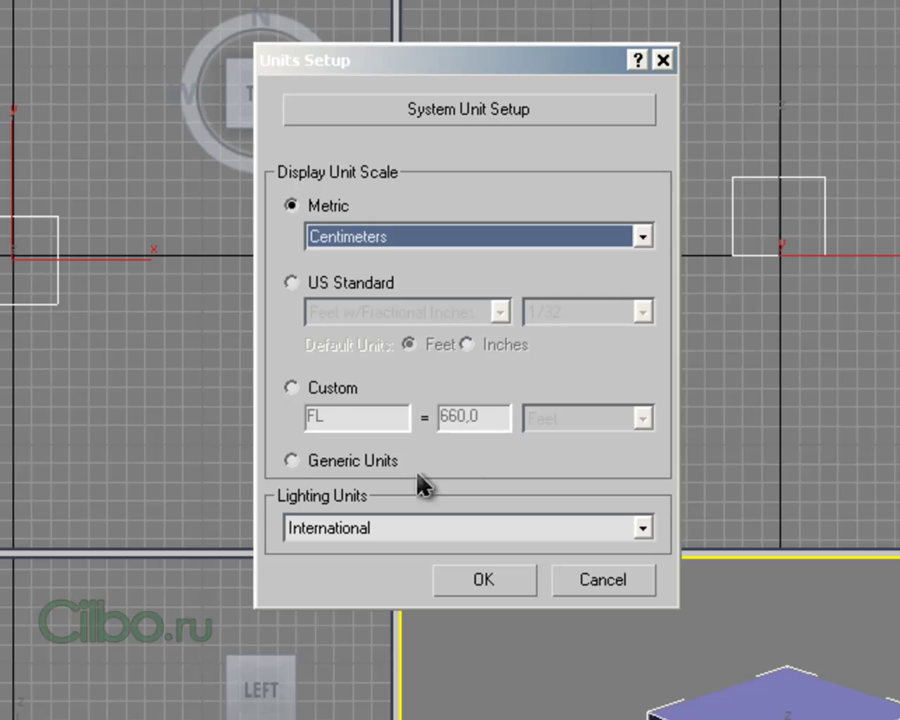
Set the system unit scale to 1 Unit = 1.0 Centimeters.
{"action": "left_click", "coordinate": [466, 111]}
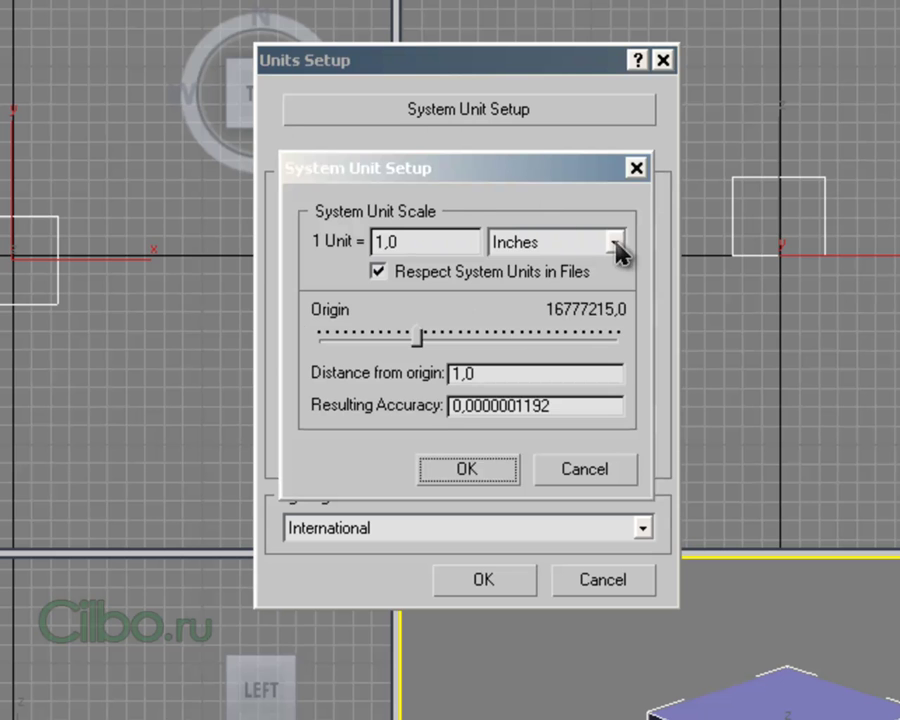
{"action": "left_click", "coordinate": [615, 243]}
{"action": "left_click", "coordinate": [581, 340]}
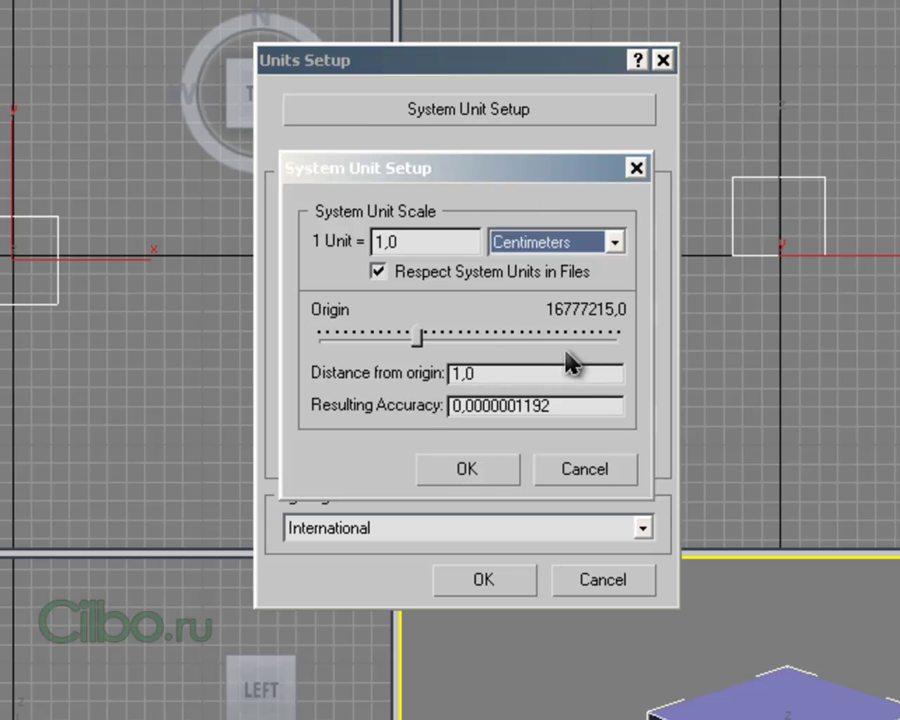
{"action": "left_click", "coordinate": [476, 468]}
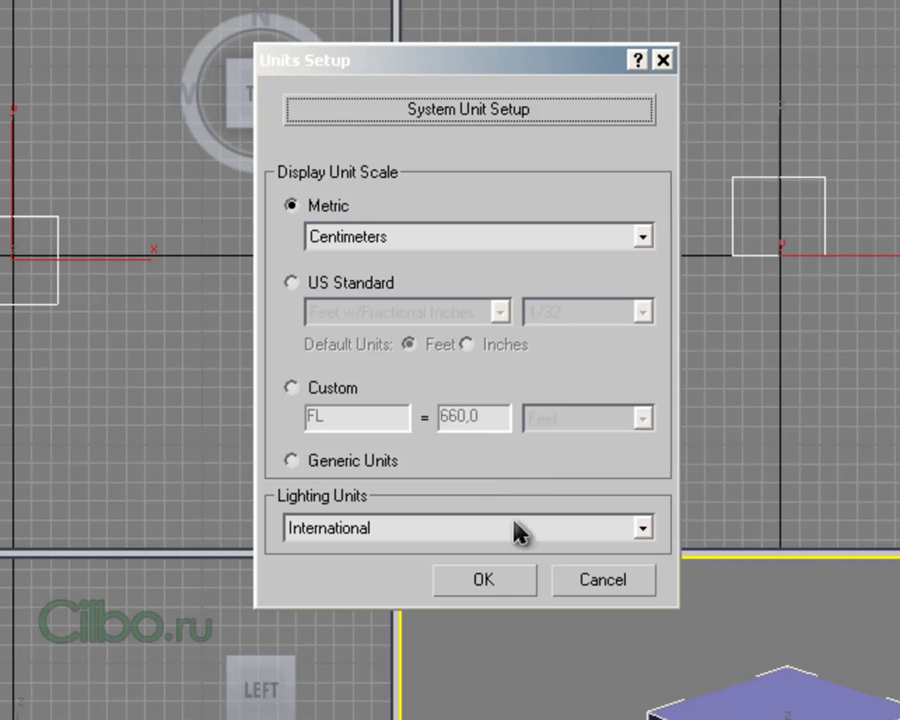
Apply the centimetre units, then activate Front and Perspective views to check the 10,0cm grid.
{"action": "left_click", "coordinate": [487, 580]}
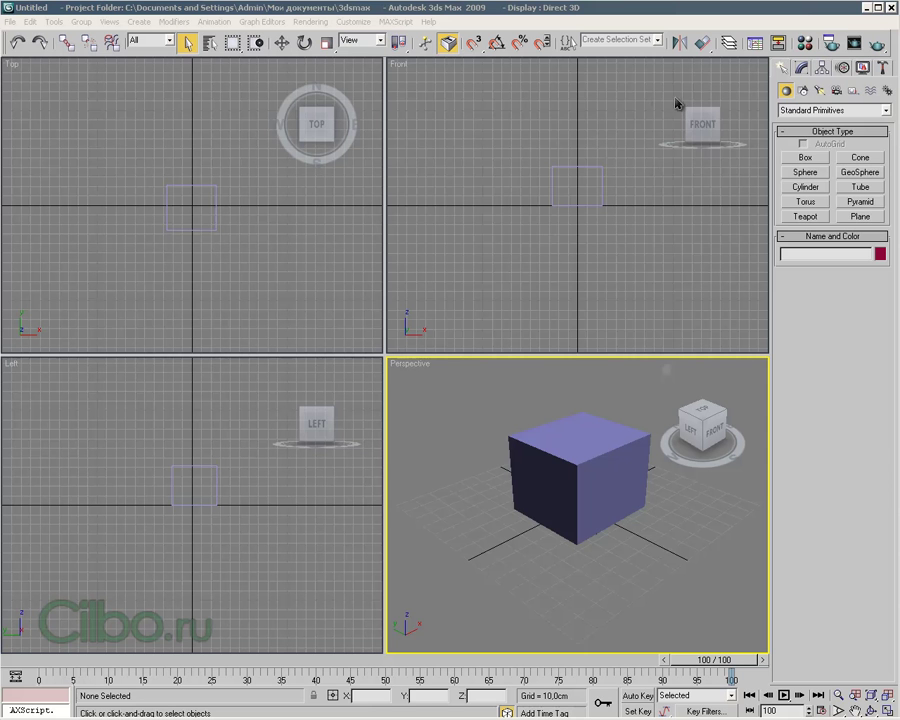
{"action": "left_click", "coordinate": [645, 115]}
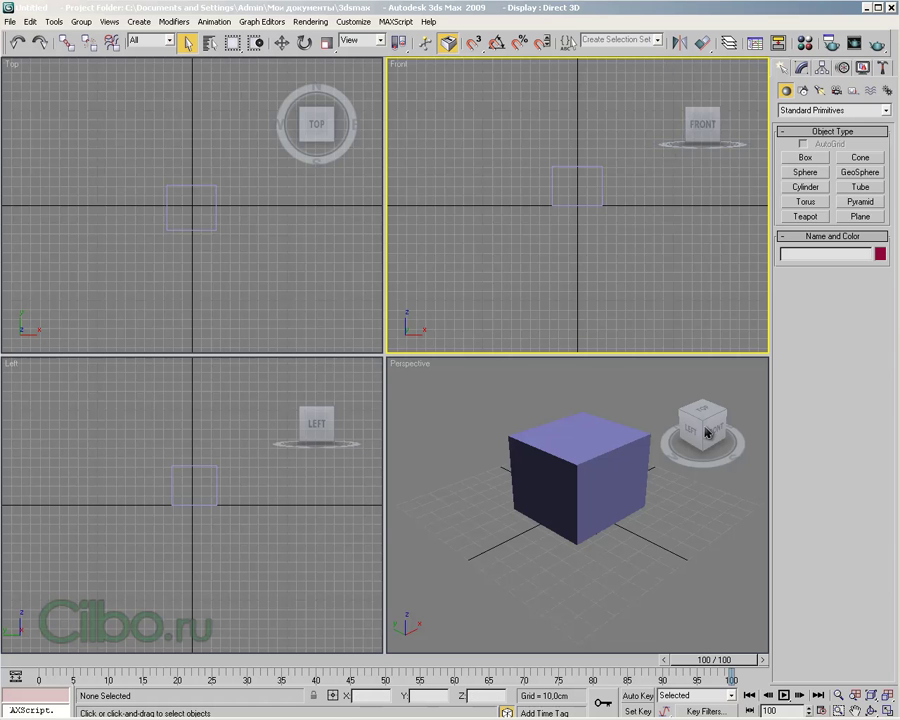
{"action": "left_click", "coordinate": [638, 391]}
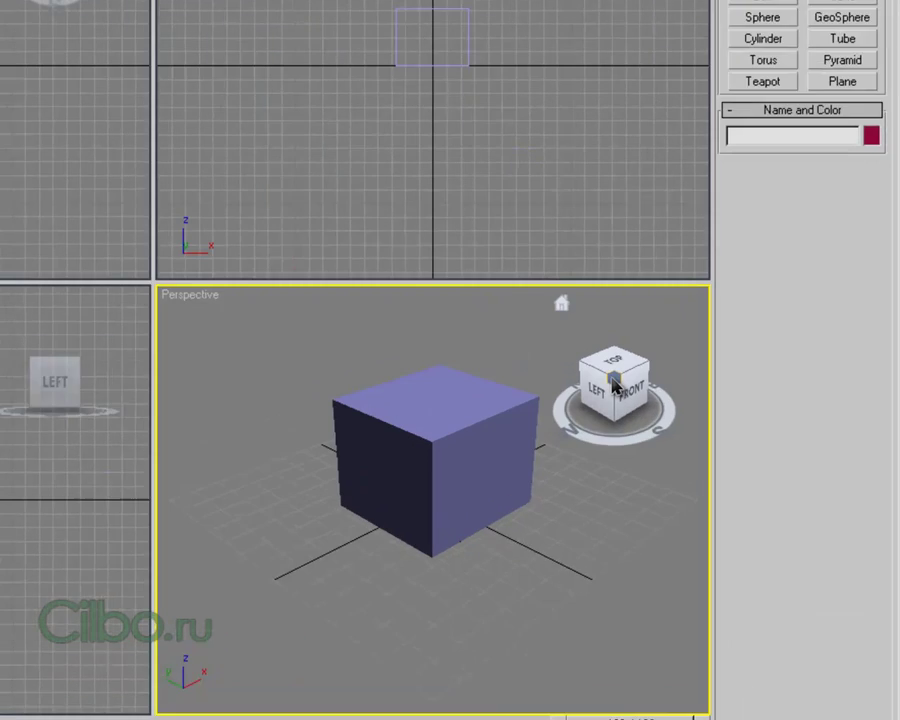
Make the ViewCube Small, shown only in the active viewport, with 50% inactive opacity.
{"action": "right_click", "coordinate": [703, 425]}
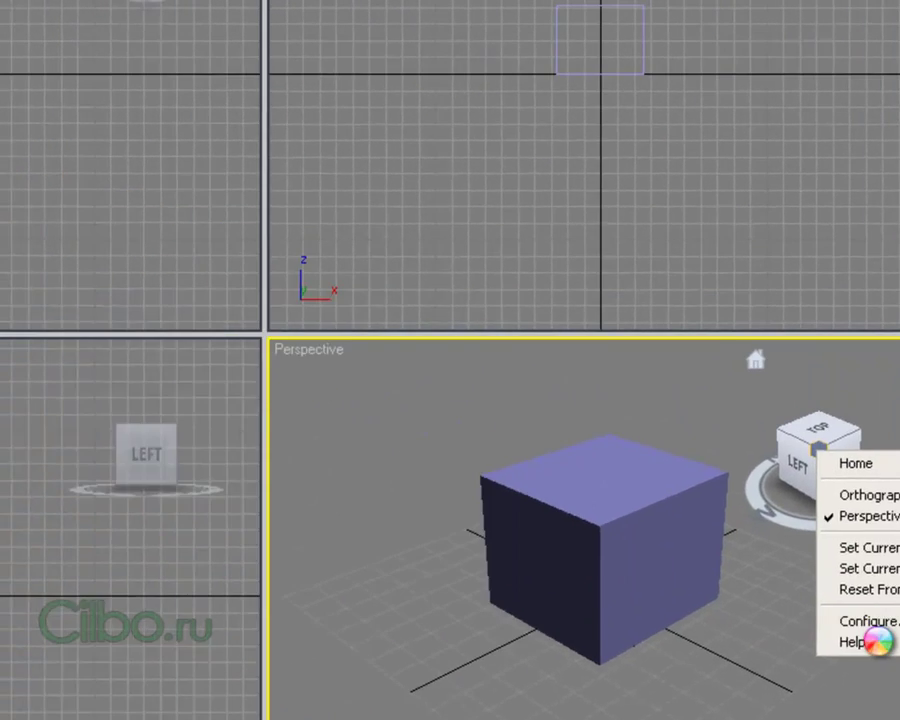
{"action": "left_click", "coordinate": [580, 522]}
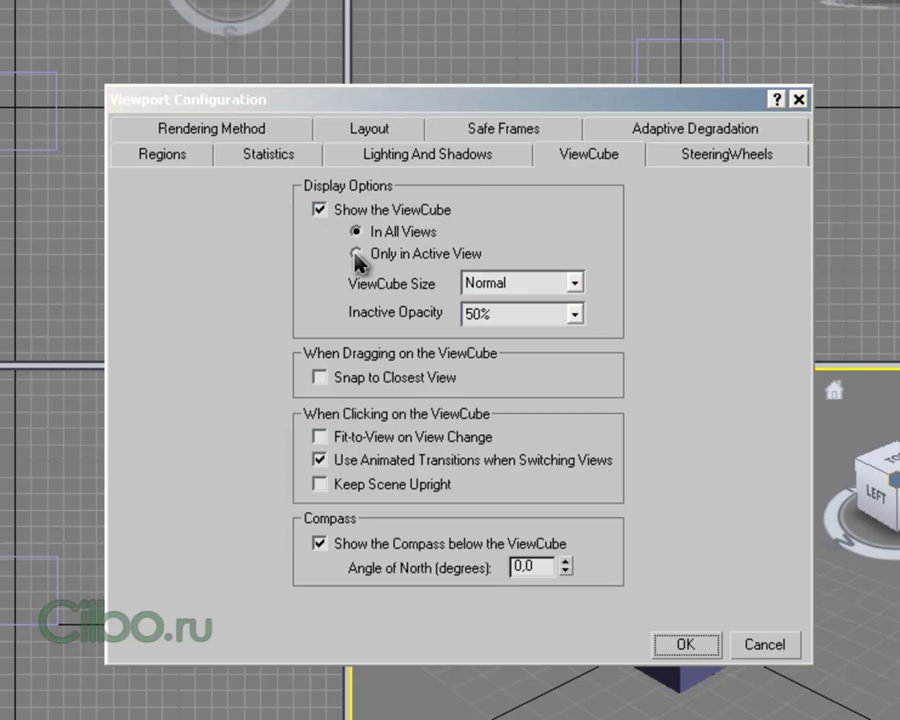
{"action": "left_click", "coordinate": [356, 255]}
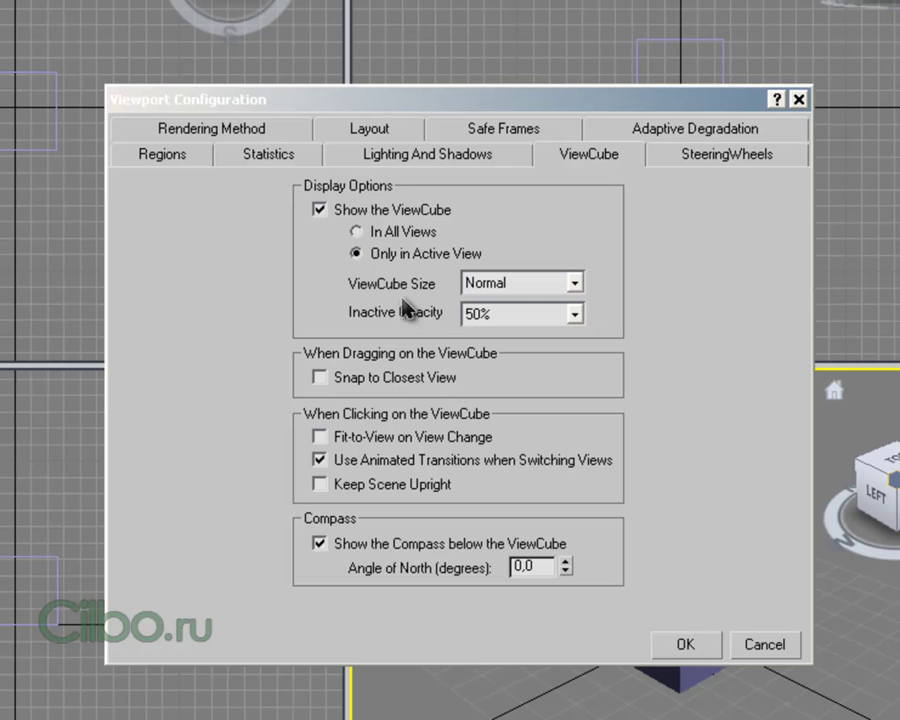
{"action": "left_click", "coordinate": [576, 287]}
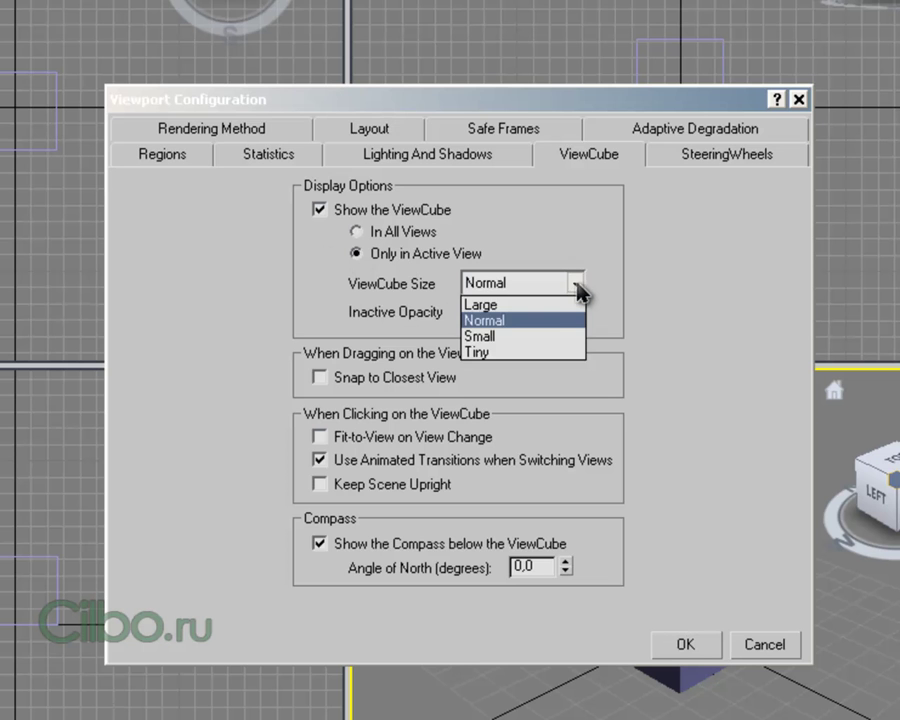
{"action": "left_click", "coordinate": [568, 338]}
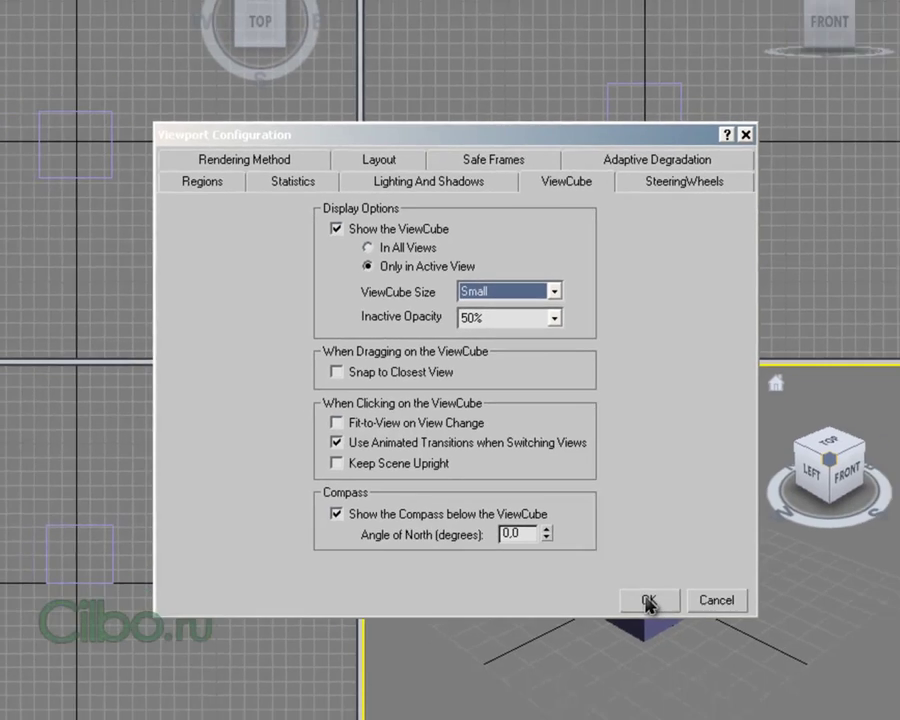
{"action": "left_click", "coordinate": [681, 640]}
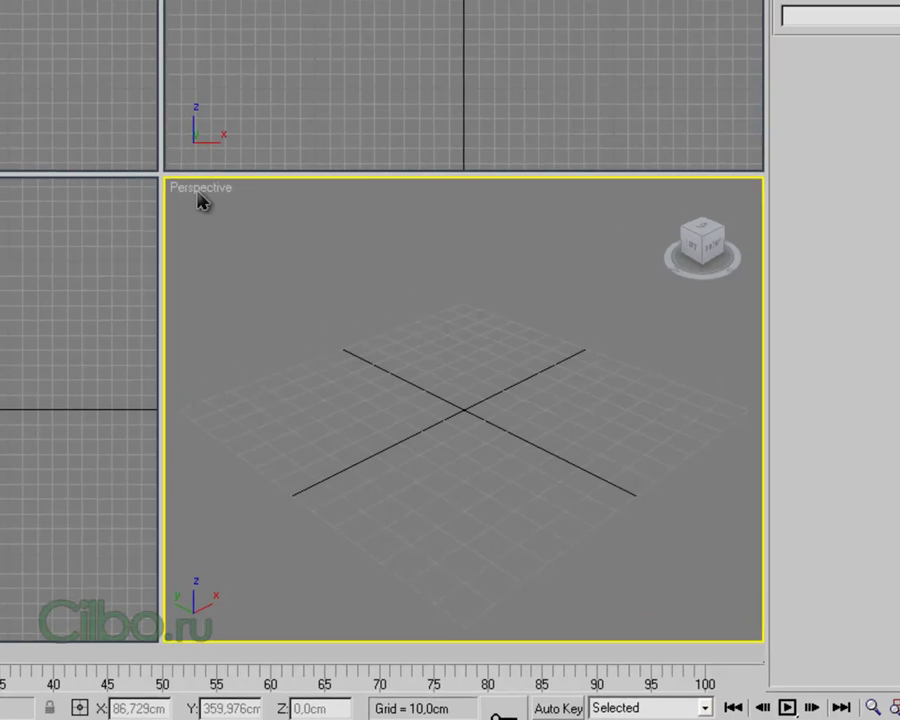
Change the viewport layout to one wide Top view above Front and Left views.
{"action": "right_click", "coordinate": [200, 195]}
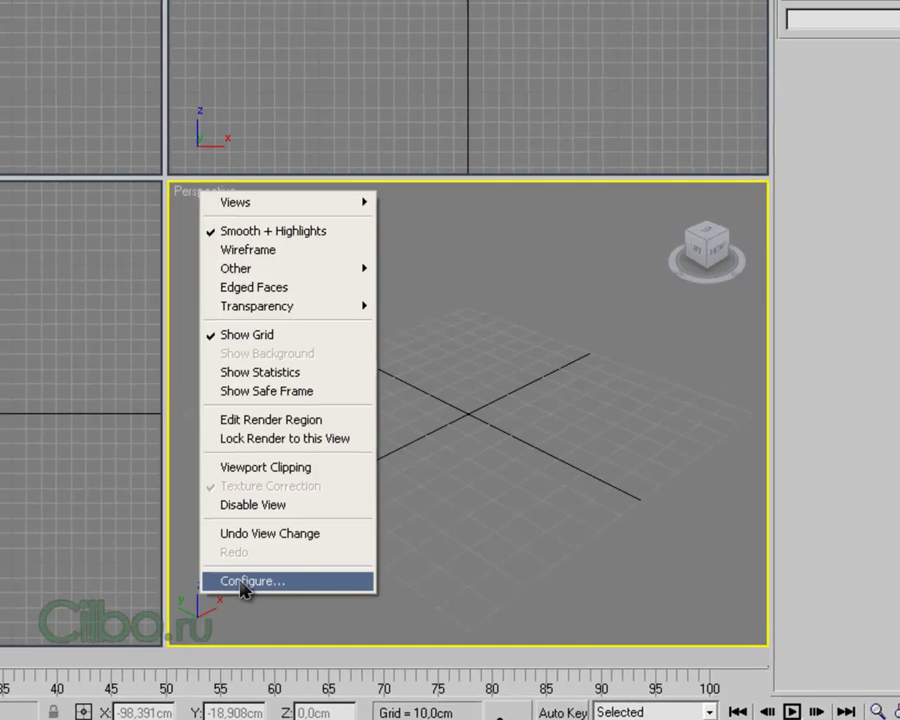
{"action": "left_click", "coordinate": [240, 580]}
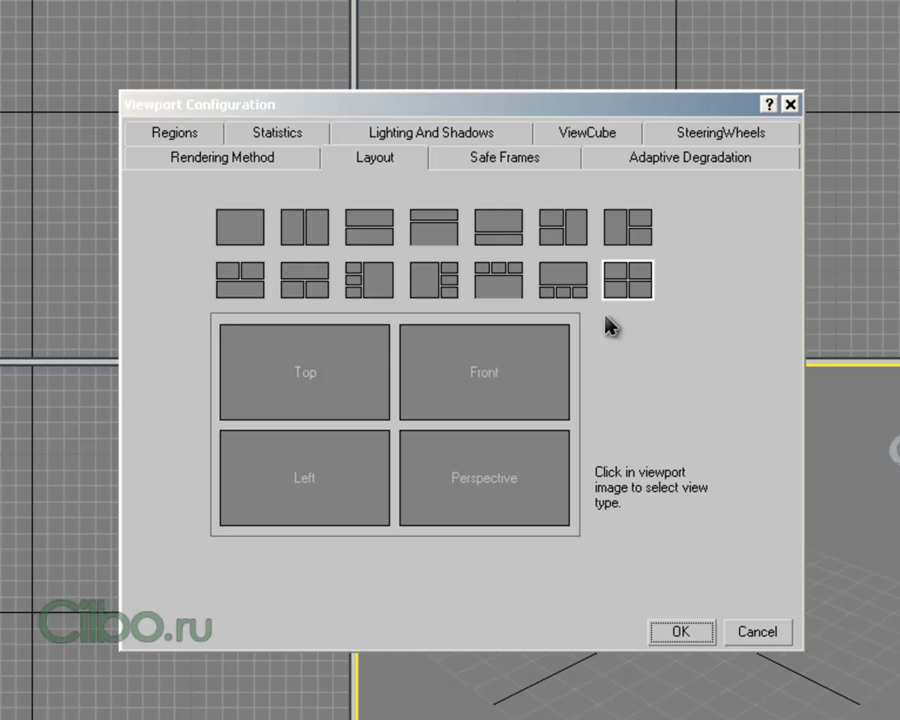
{"action": "left_click", "coordinate": [303, 282]}
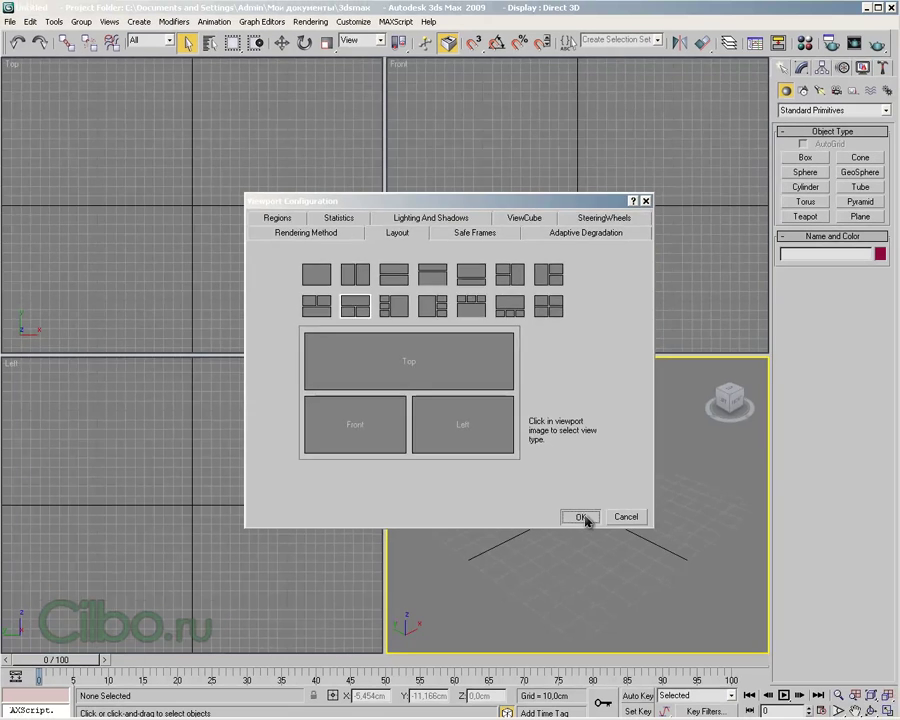
{"action": "left_click", "coordinate": [581, 517]}
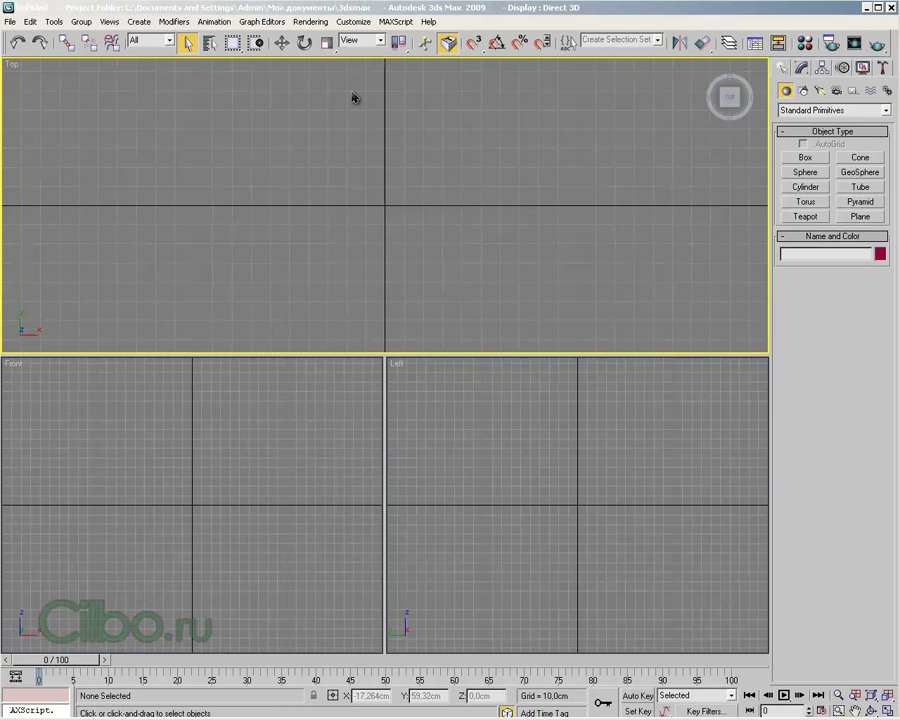
Switch the viewport layout back to the 2x2 grid of four equal viewports.
{"action": "right_click", "coordinate": [10, 66]}
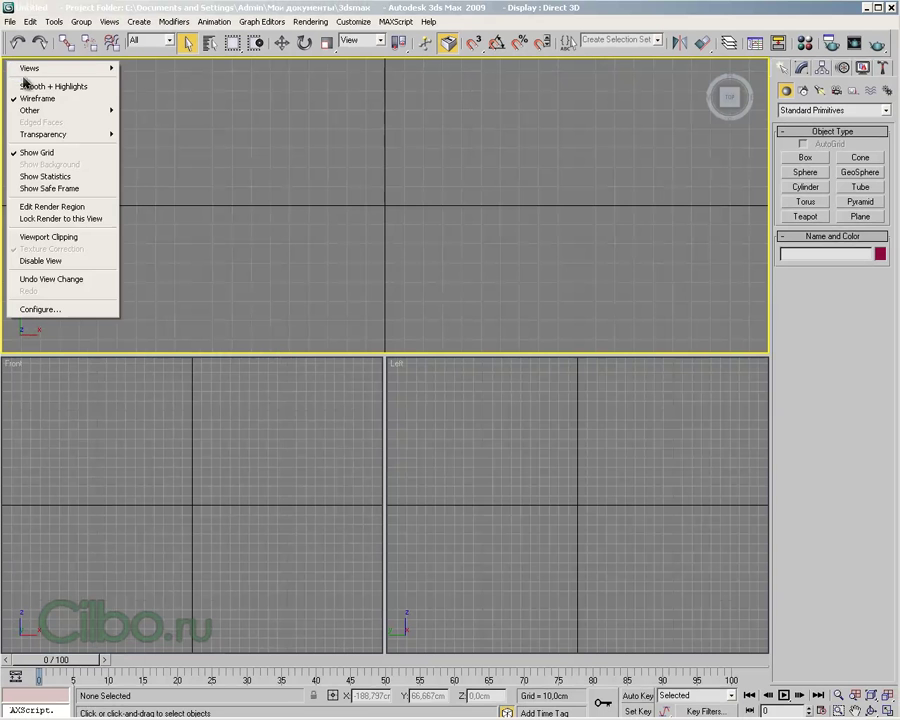
{"action": "left_click", "coordinate": [32, 306]}
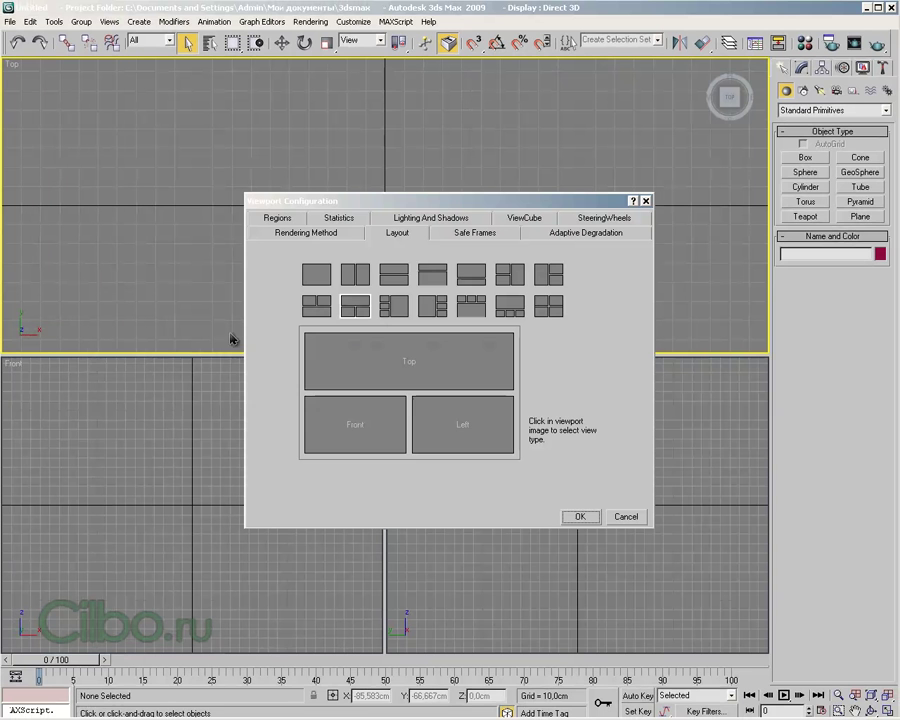
{"action": "left_click", "coordinate": [549, 306]}
{"action": "left_click", "coordinate": [580, 516]}
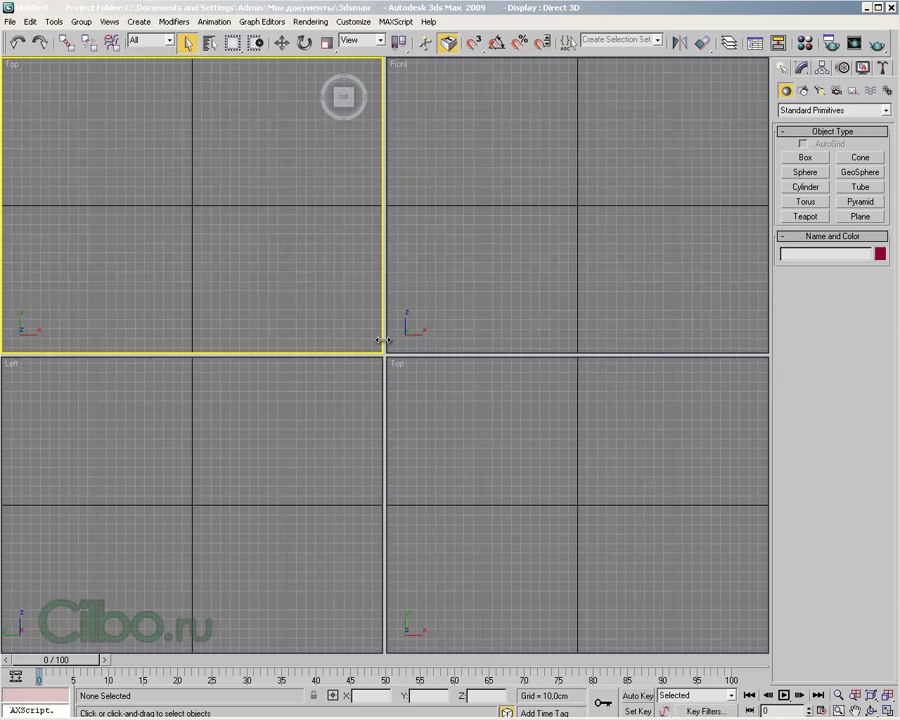
Resize the viewports by dragging the dividers, then reset them to equal quadrants.
{"action": "left_click_drag", "start_coordinate": [381, 341], "coordinate": [578, 345]}
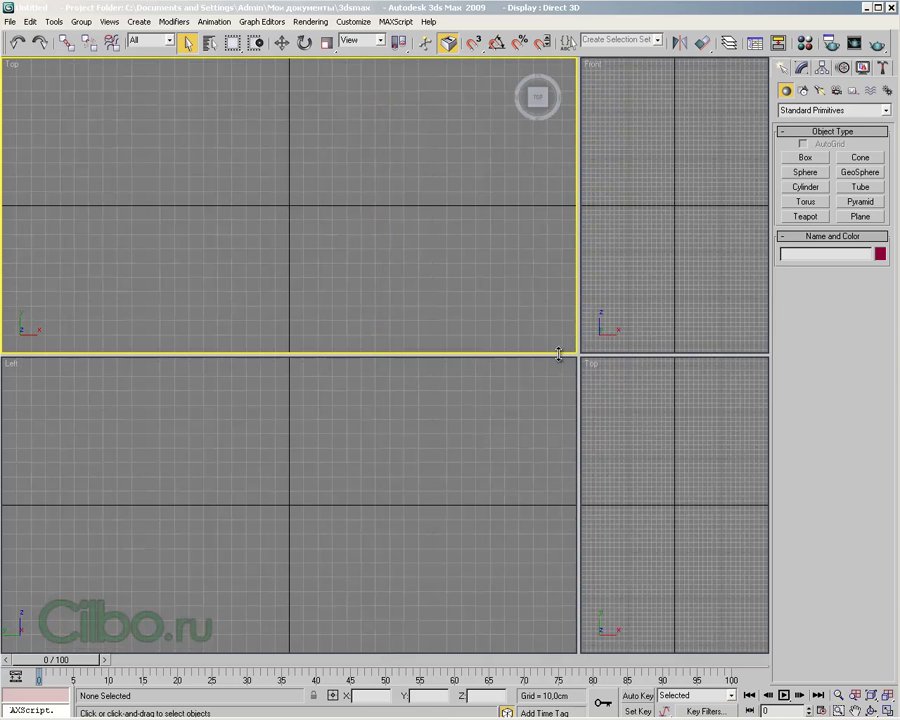
{"action": "left_click_drag", "start_coordinate": [559, 354], "coordinate": [561, 533]}
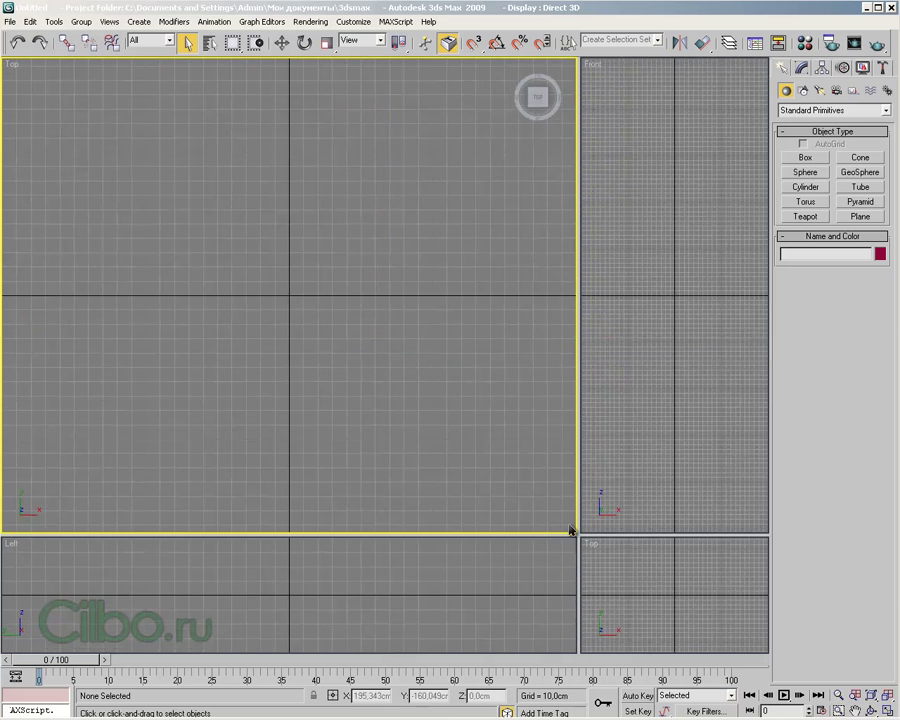
{"action": "right_click", "coordinate": [579, 377]}
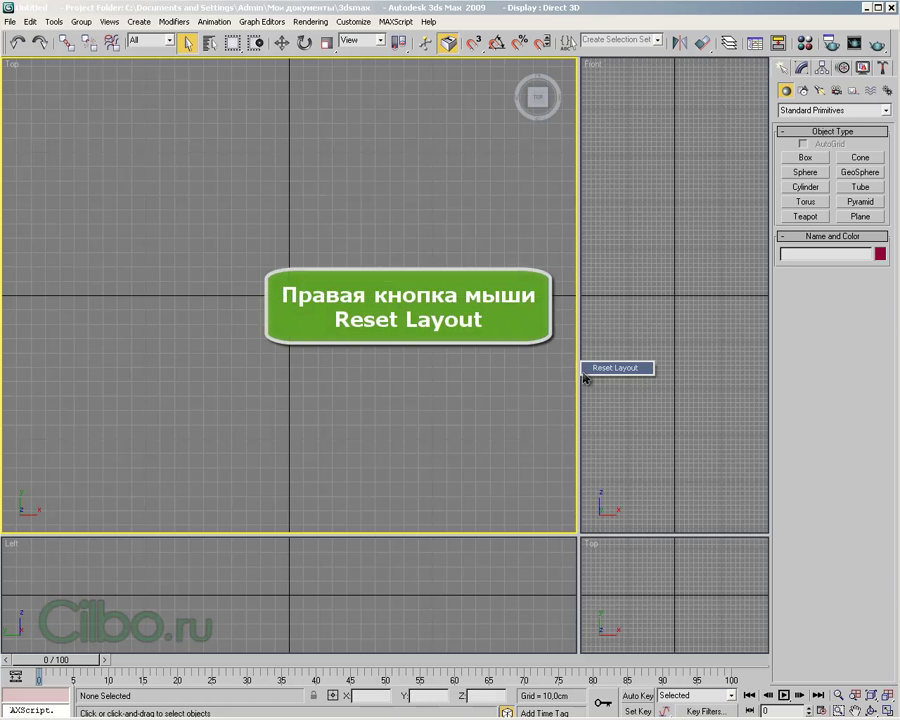
{"action": "left_click", "coordinate": [606, 368]}
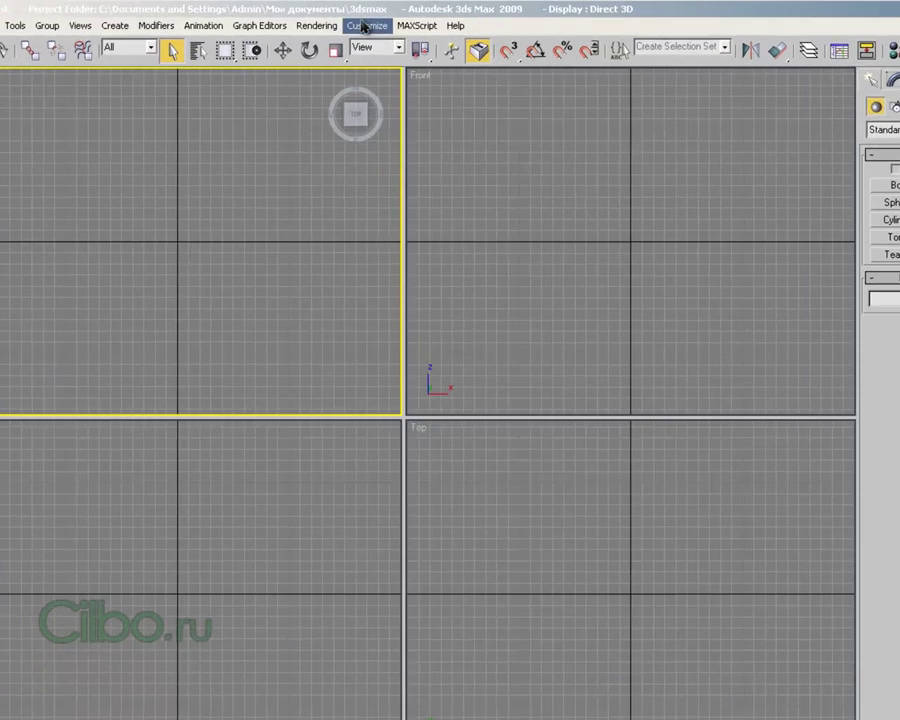
{"action": "left_click", "coordinate": [399, 42]}
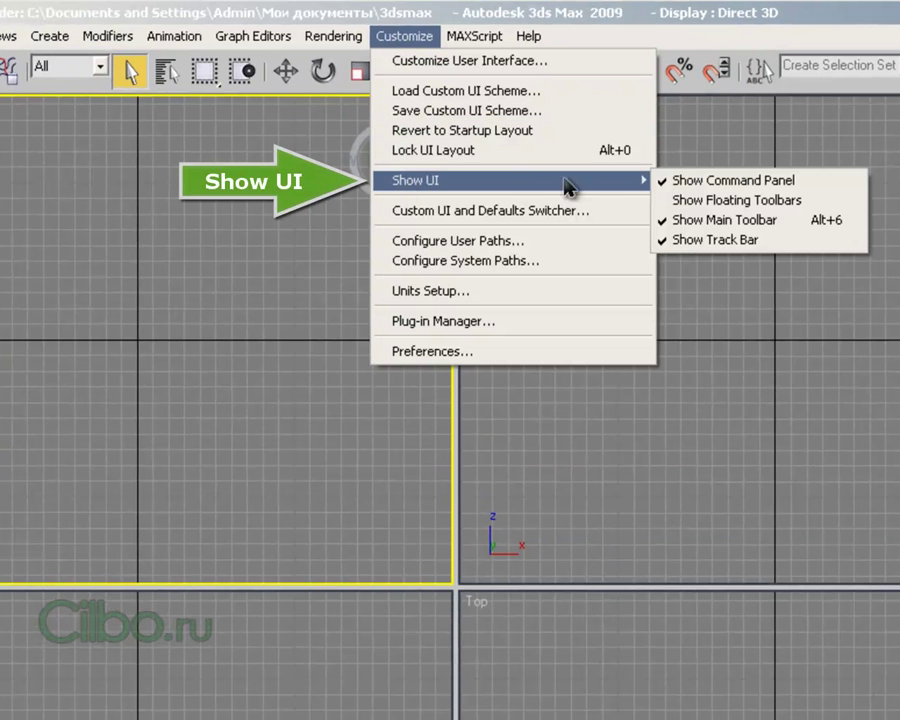
{"action": "mouse_move", "coordinate": [500, 180]}
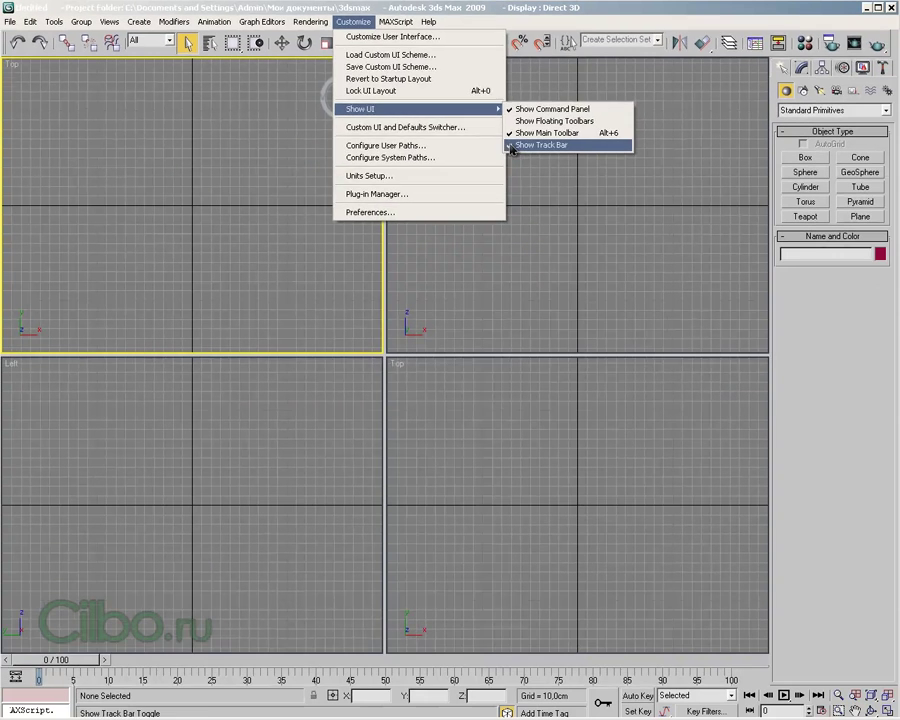
Toggle the track bar off, on and off again, leaving it hidden.
{"action": "left_click", "coordinate": [540, 148]}
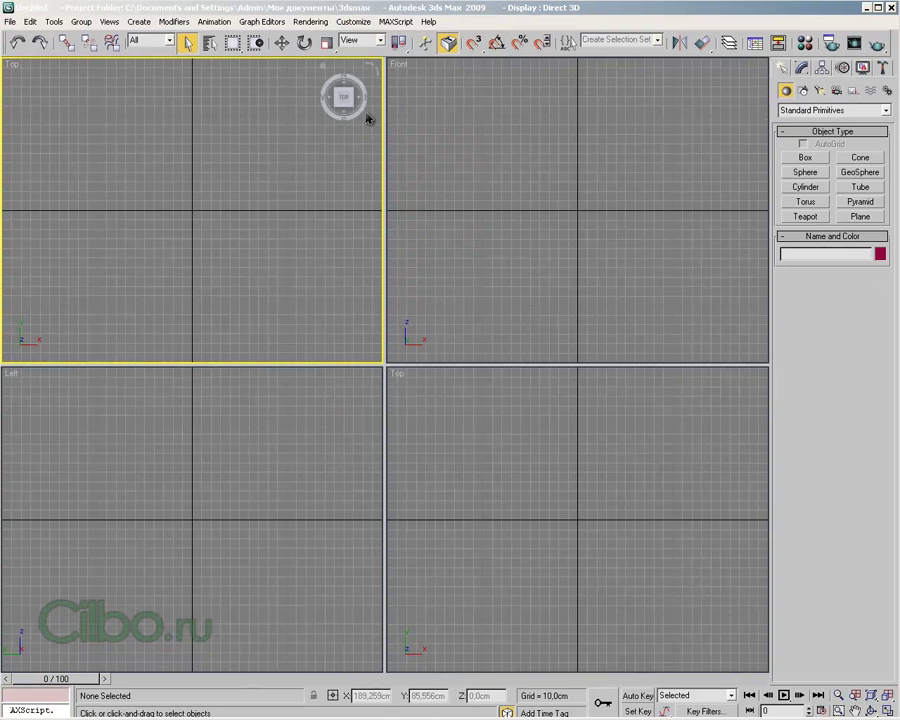
{"action": "left_click", "coordinate": [353, 22]}
{"action": "mouse_move", "coordinate": [420, 109]}
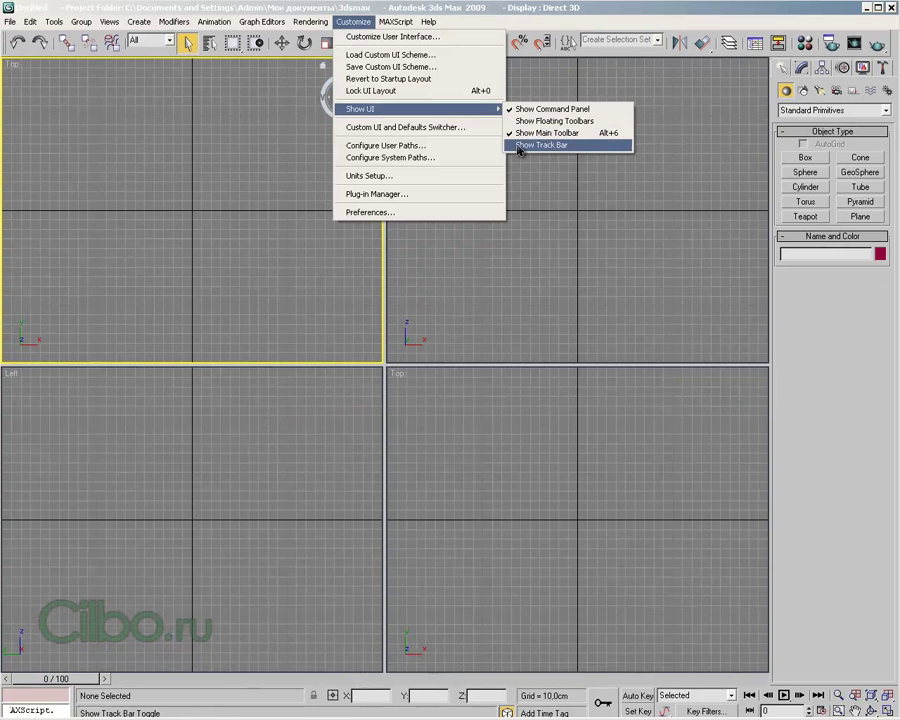
{"action": "left_click", "coordinate": [540, 145]}
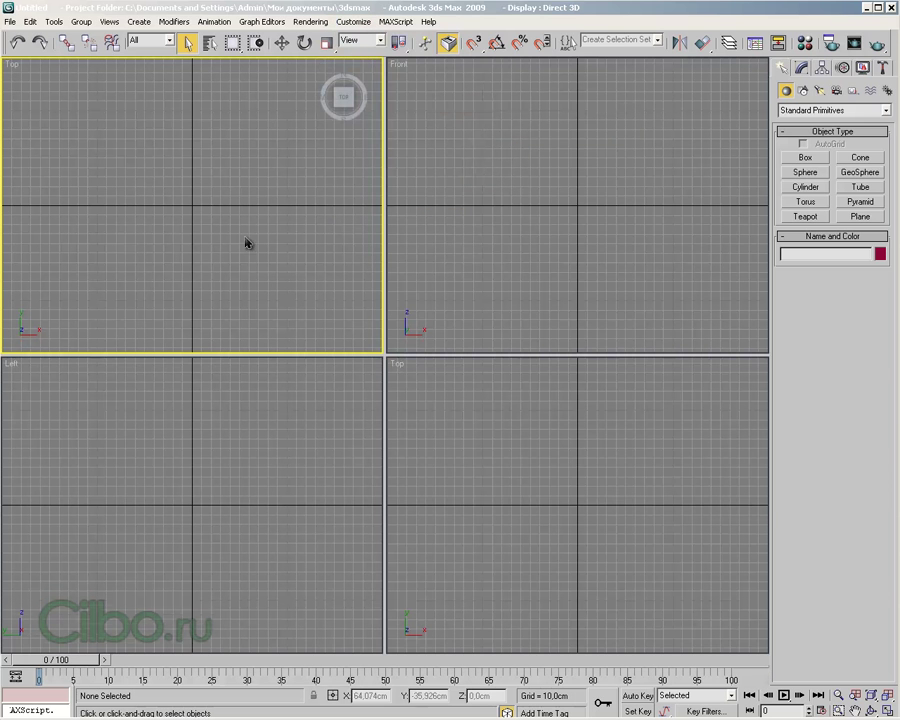
{"action": "left_click", "coordinate": [354, 23]}
{"action": "mouse_move", "coordinate": [420, 109]}
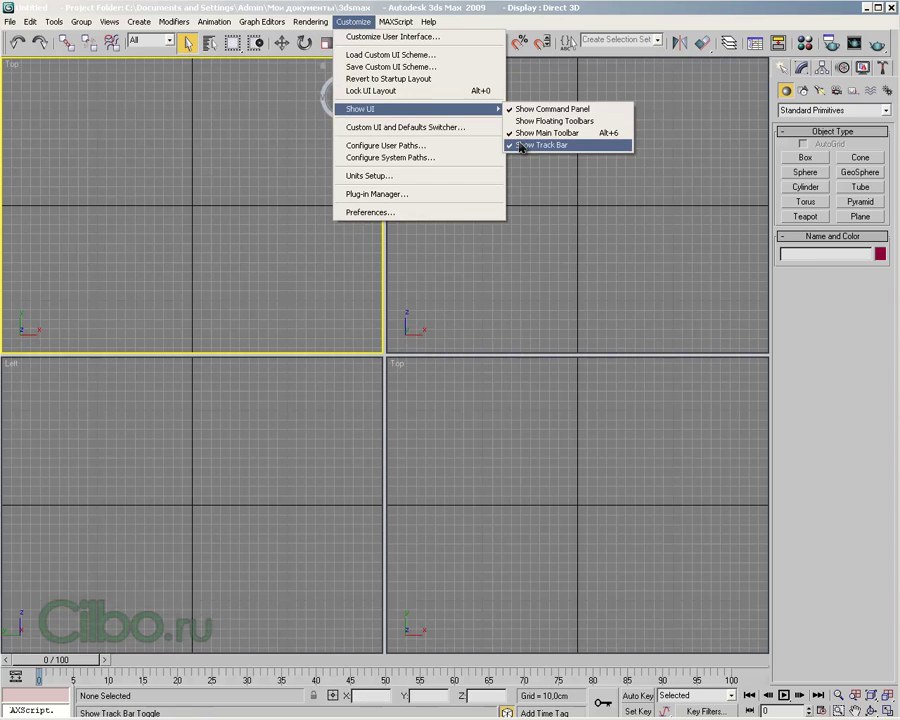
{"action": "left_click", "coordinate": [520, 146]}
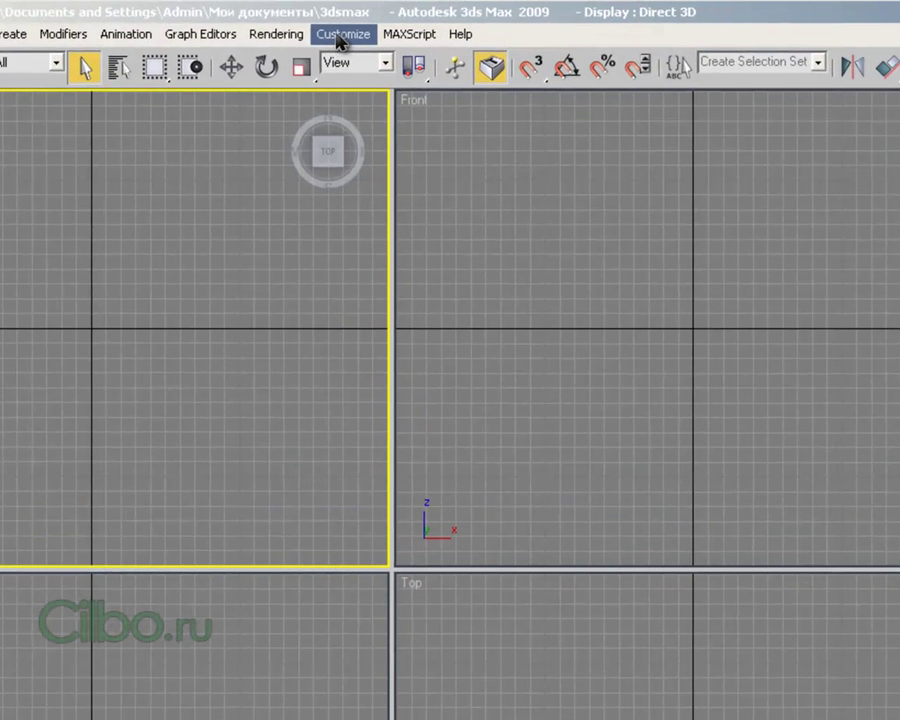
Turn off Use Large Toolbar Buttons in Preferences and accept the restart notice.
{"action": "left_click", "coordinate": [340, 38]}
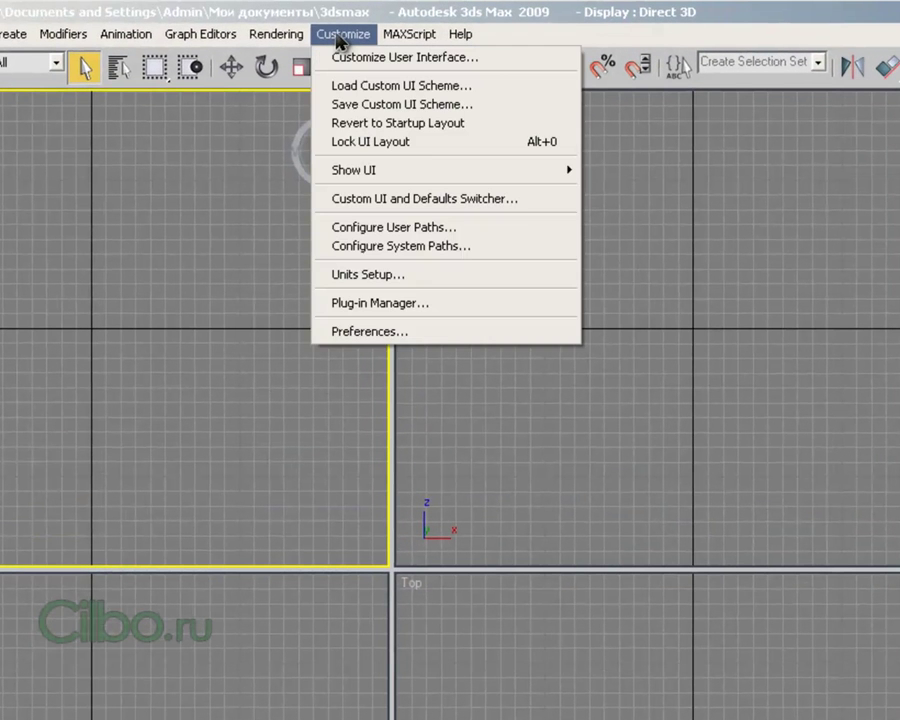
{"action": "left_click", "coordinate": [360, 334]}
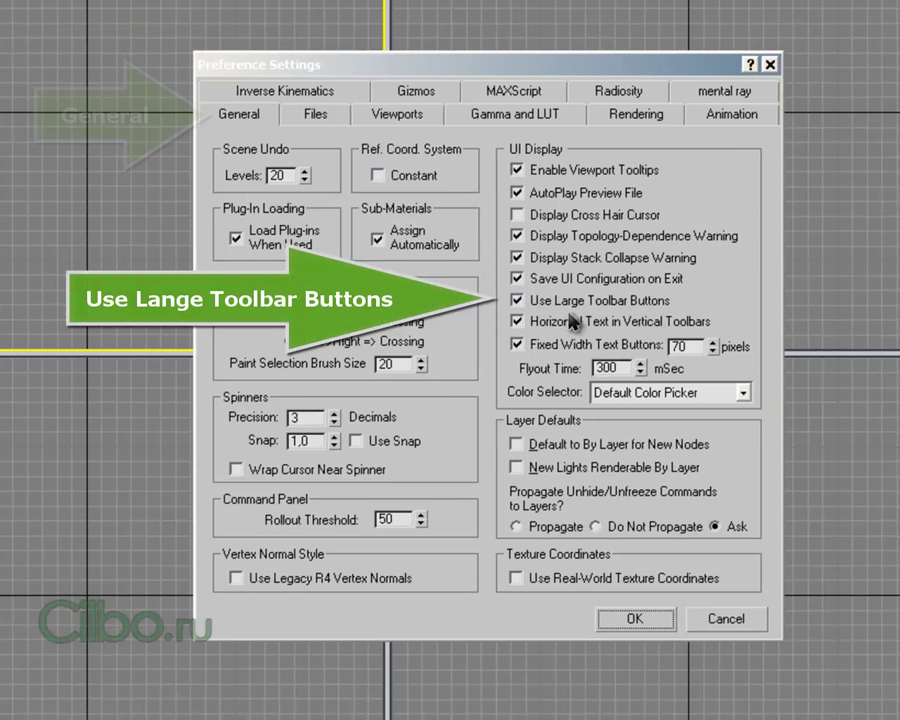
{"action": "left_click", "coordinate": [517, 300]}
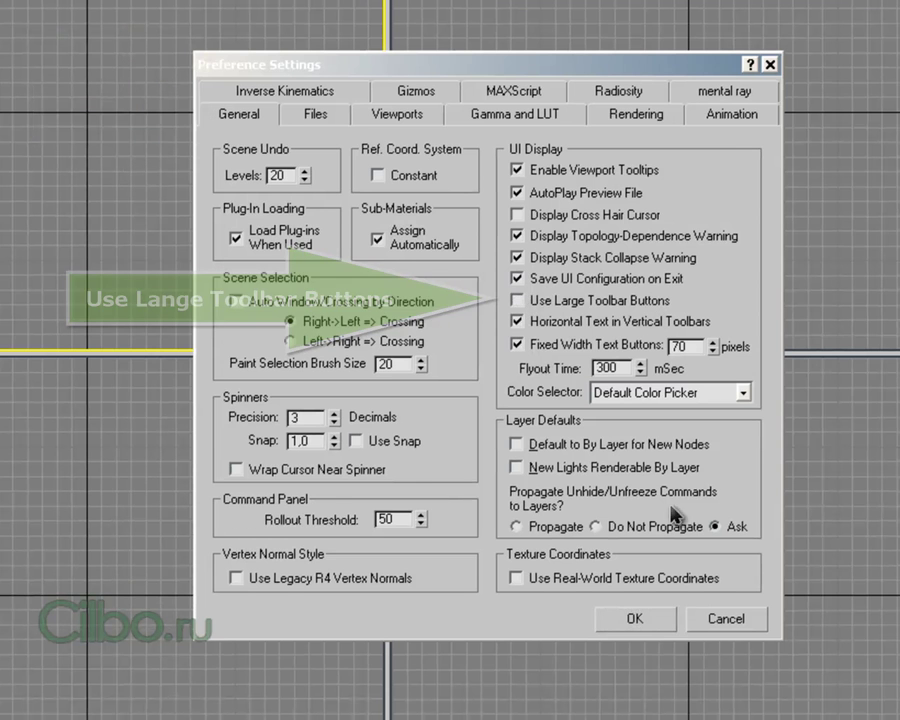
{"action": "left_click", "coordinate": [637, 620]}
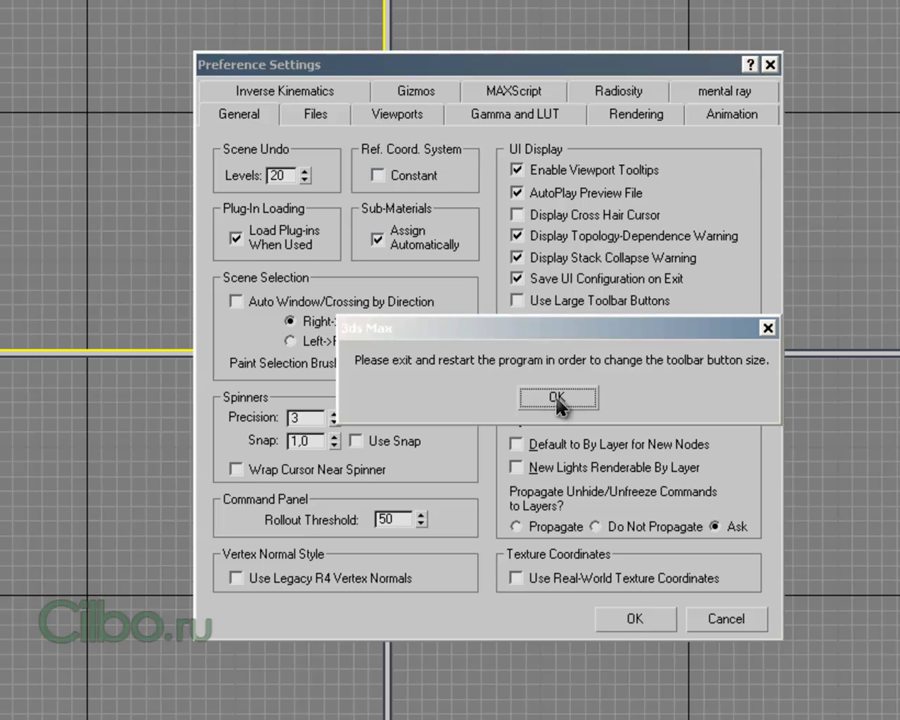
{"action": "left_click", "coordinate": [557, 399]}
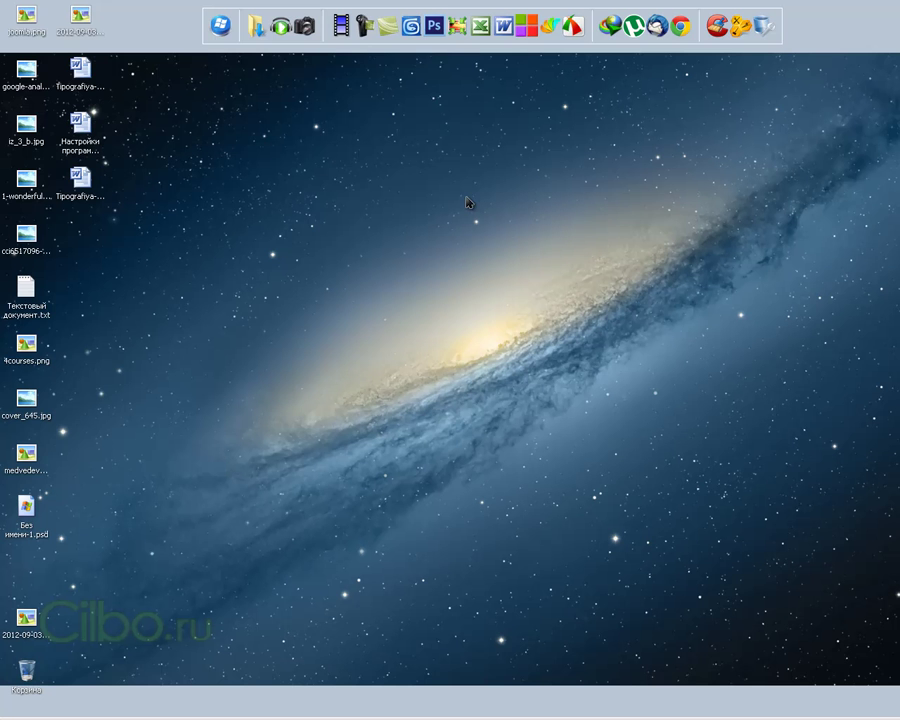
Relaunch 3ds Max 2009 from the desktop dock so it starts with small toolbar buttons.
{"action": "left_click", "coordinate": [410, 27]}
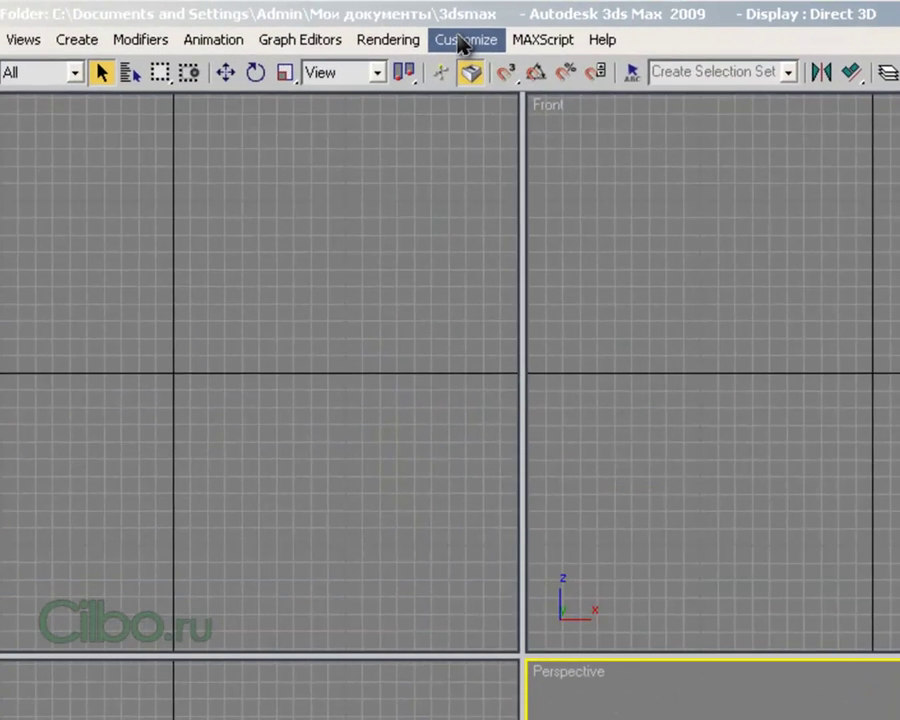
Show the floating toolbars and dock Render Shortcuts and Extras into the main toolbar.
{"action": "left_click", "coordinate": [352, 22]}
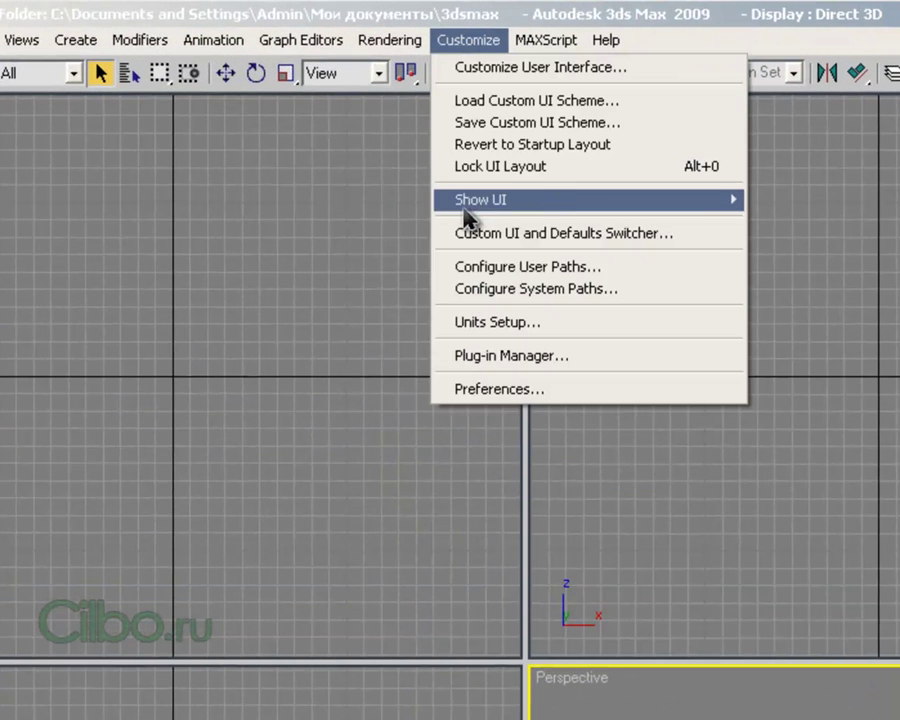
{"action": "mouse_move", "coordinate": [400, 199]}
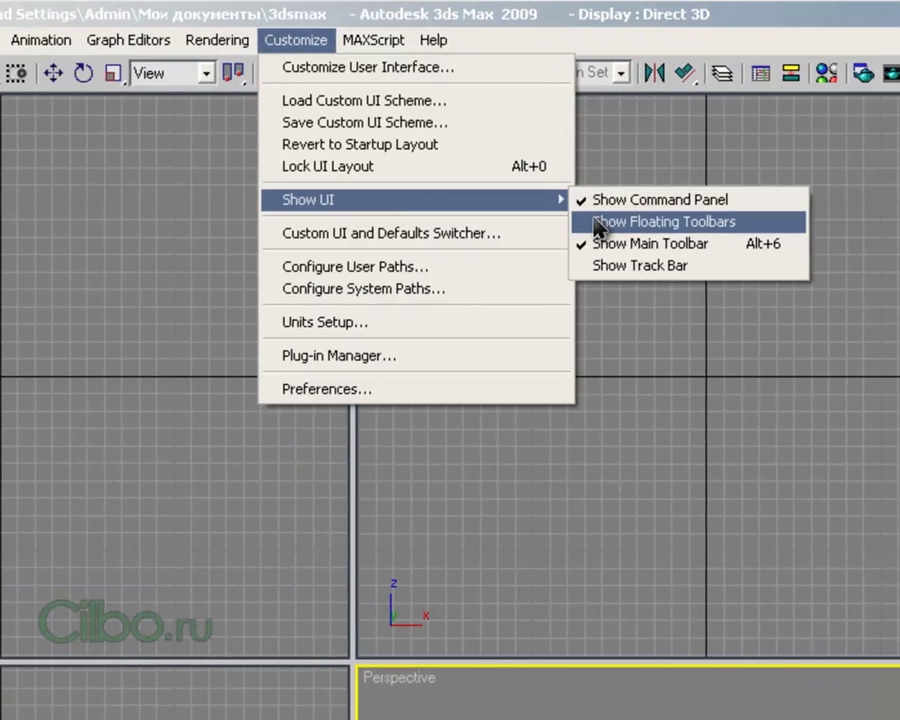
{"action": "left_click", "coordinate": [598, 228]}
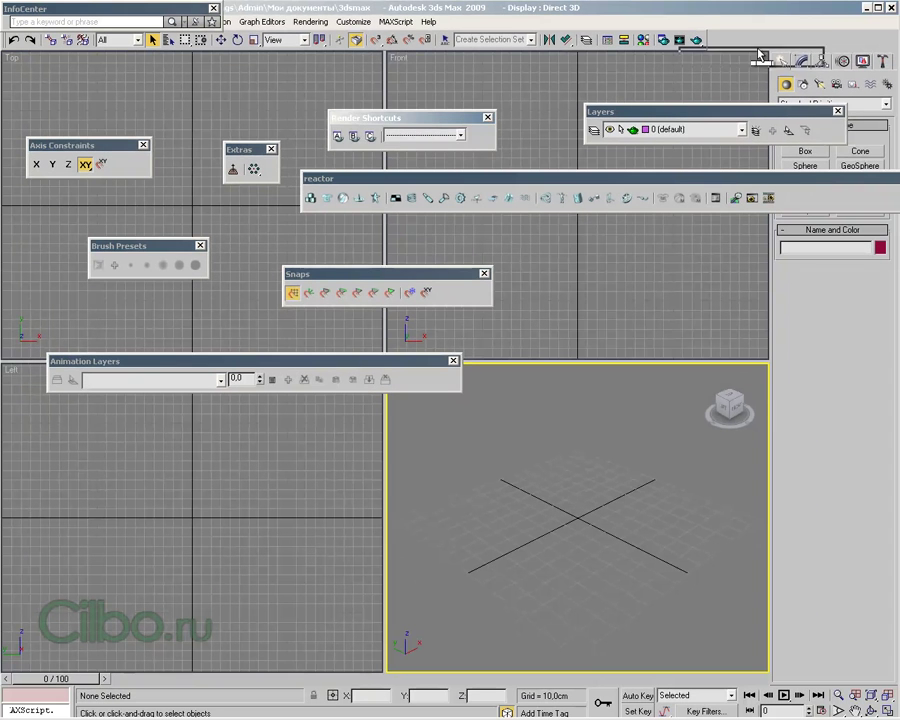
{"action": "left_click_drag", "start_coordinate": [760, 40], "coordinate": [760, 40]}
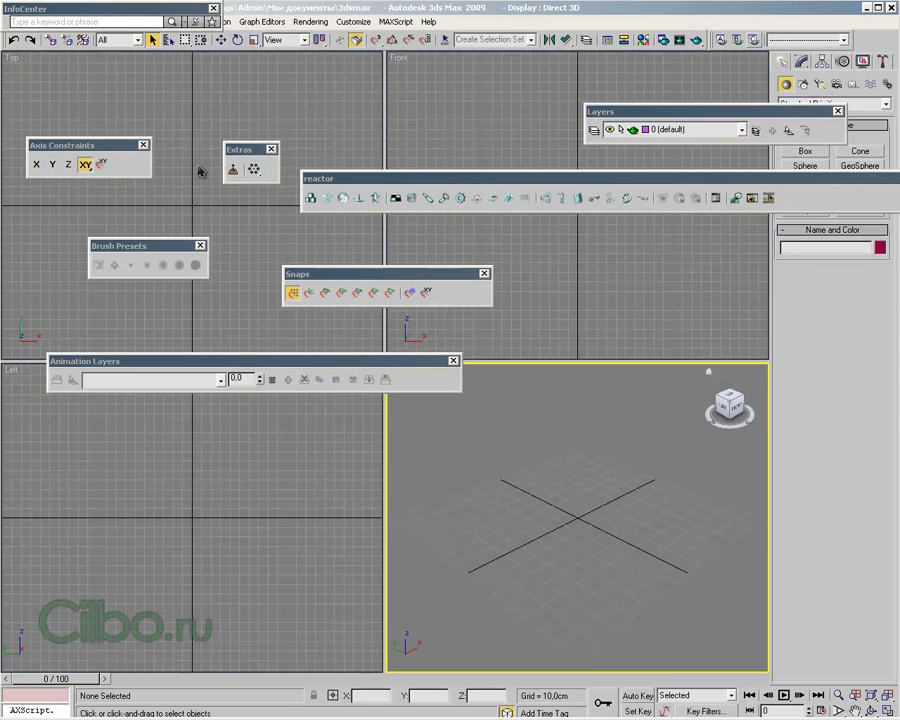
{"action": "left_click_drag", "start_coordinate": [245, 152], "coordinate": [872, 44]}
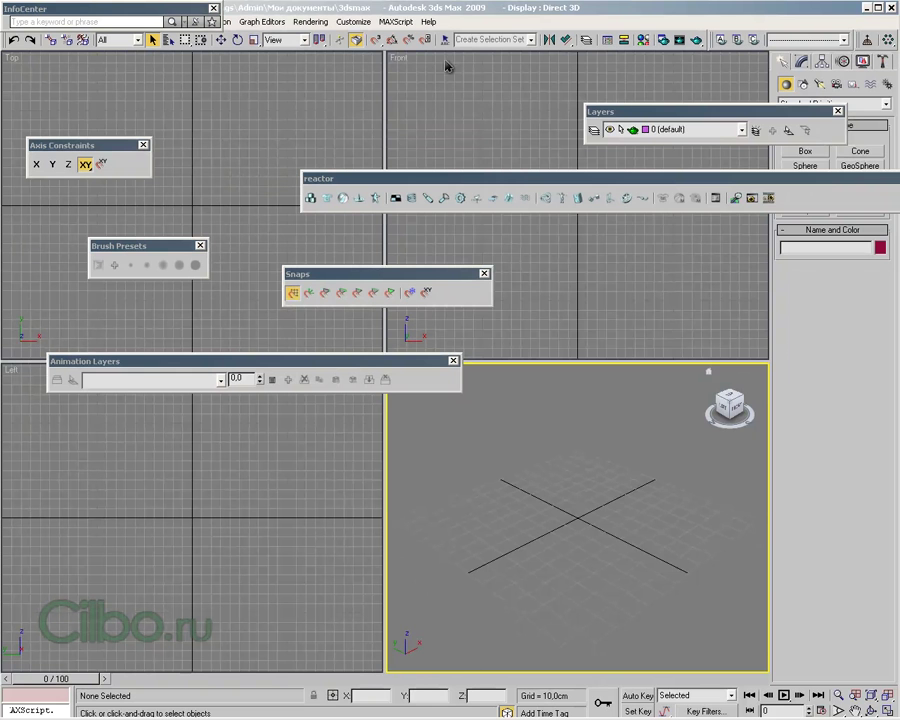
Hide the remaining floating toolbars by unchecking Show Floating Toolbars.
{"action": "left_click", "coordinate": [353, 21]}
{"action": "mouse_move", "coordinate": [362, 109]}
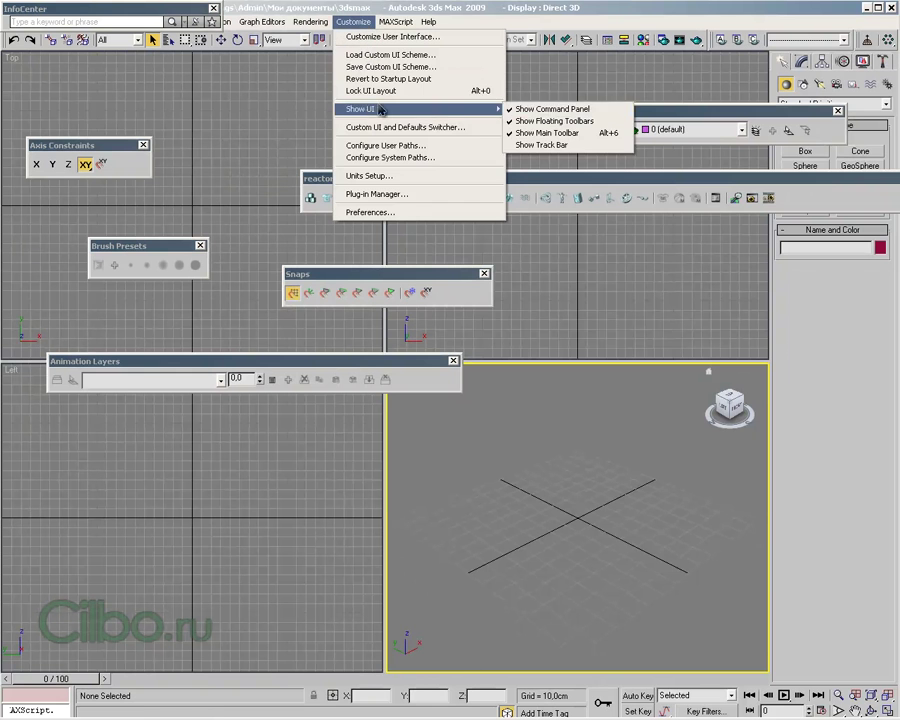
{"action": "left_click", "coordinate": [543, 121]}
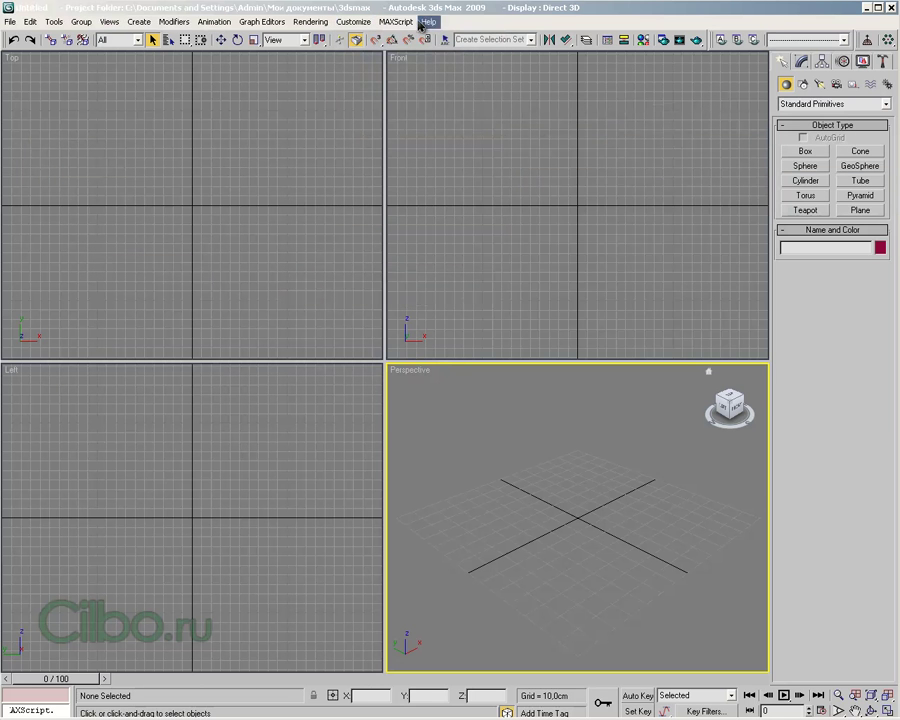
{"action": "left_click", "coordinate": [357, 23]}
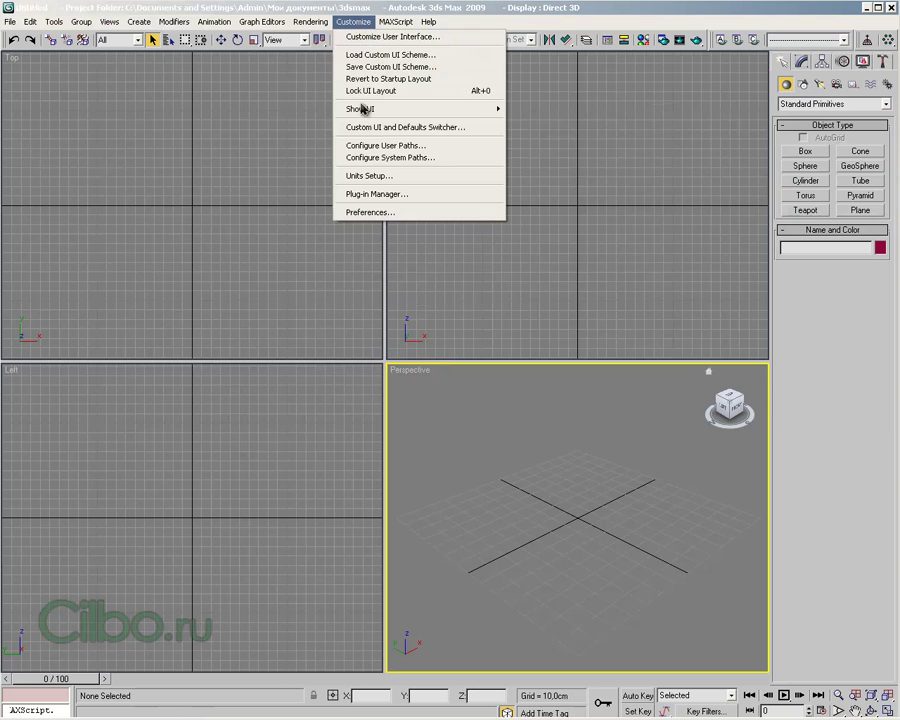
Dock the reactor, Layers, Axis Constraints and Brush Presets toolbars at the top, then hide the others.
{"action": "mouse_move", "coordinate": [370, 108]}
{"action": "left_click", "coordinate": [531, 125]}
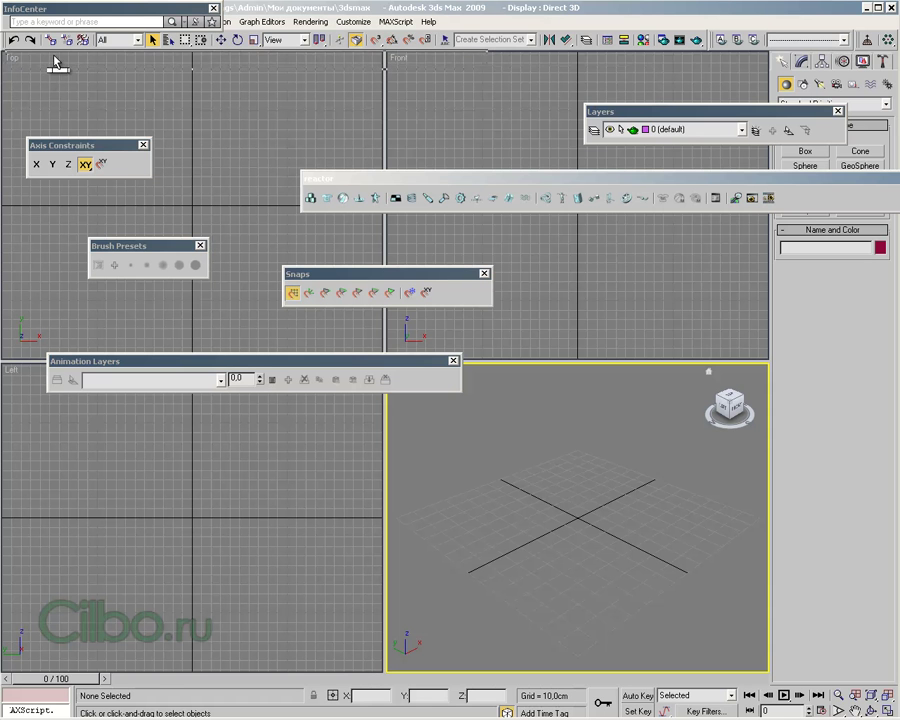
{"action": "left_click_drag", "start_coordinate": [52, 62], "coordinate": [54, 60]}
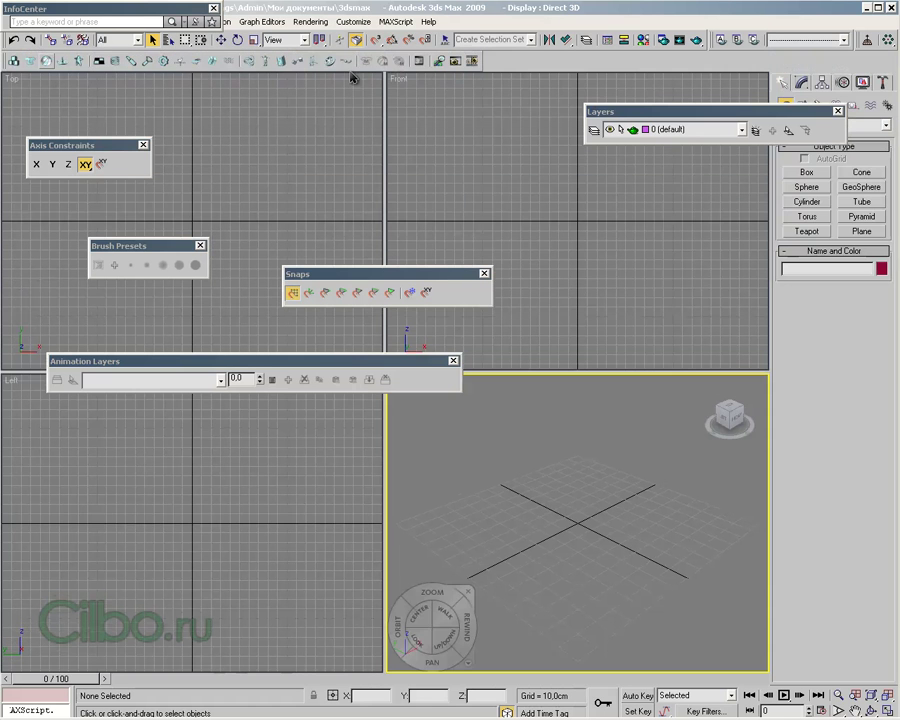
{"action": "left_click_drag", "start_coordinate": [598, 113], "coordinate": [552, 64]}
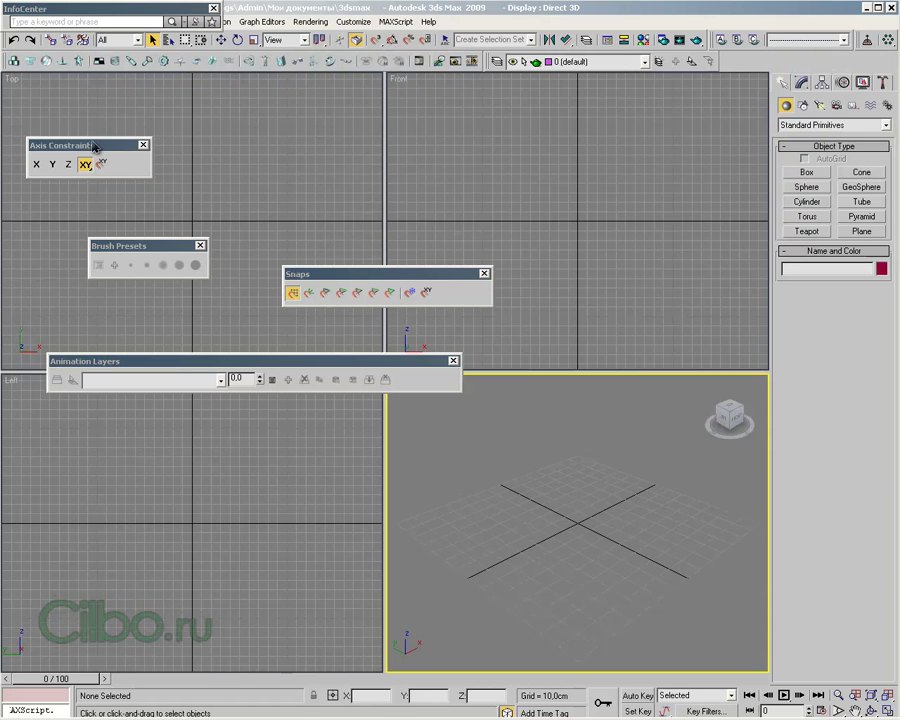
{"action": "left_click_drag", "start_coordinate": [95, 147], "coordinate": [790, 62]}
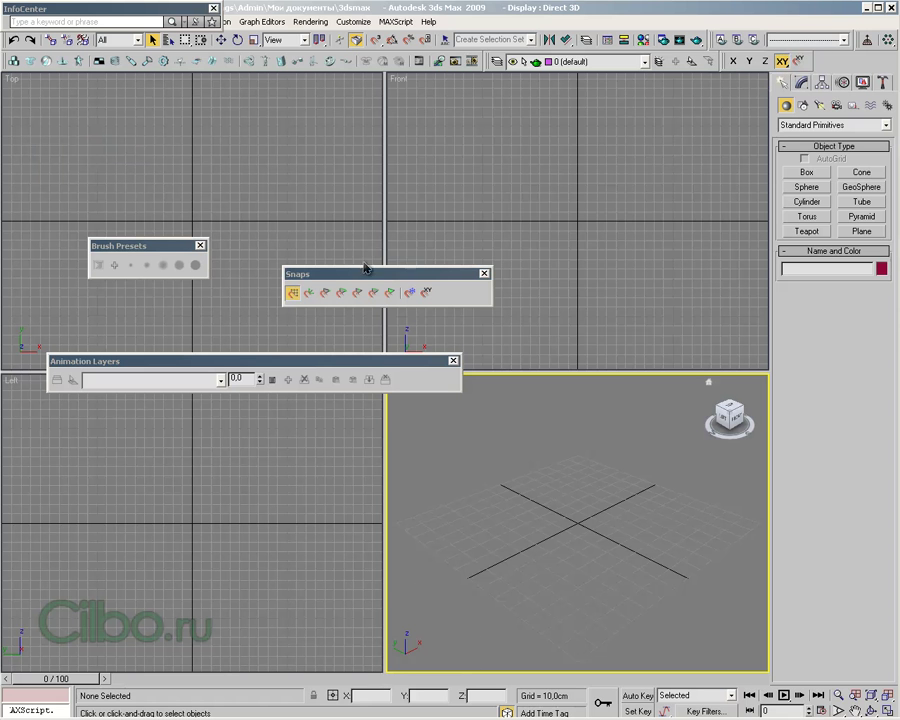
{"action": "left_click_drag", "start_coordinate": [176, 247], "coordinate": [893, 62]}
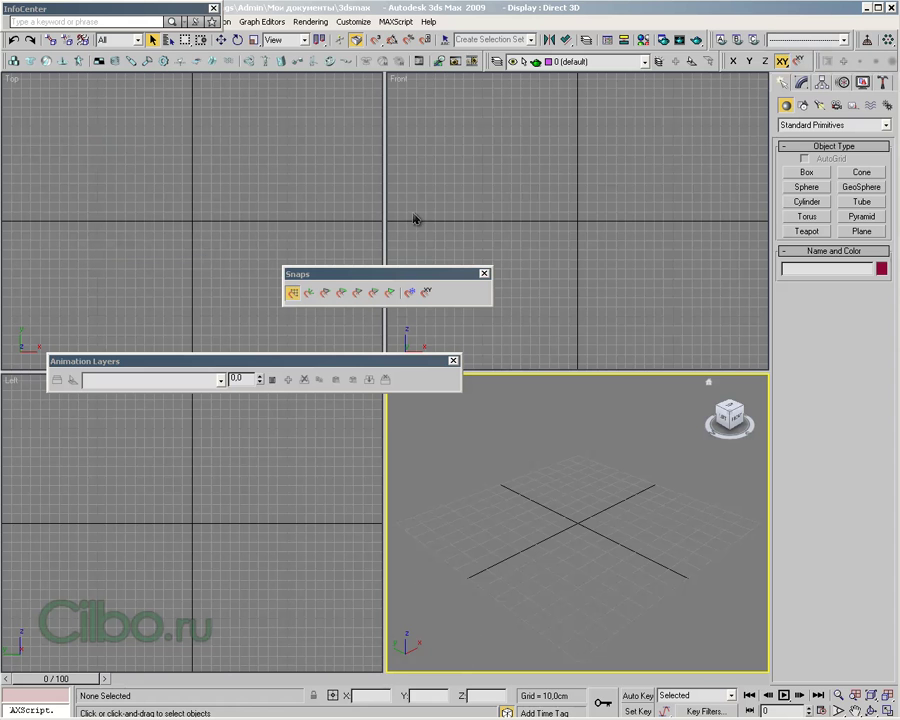
{"action": "left_click", "coordinate": [353, 21]}
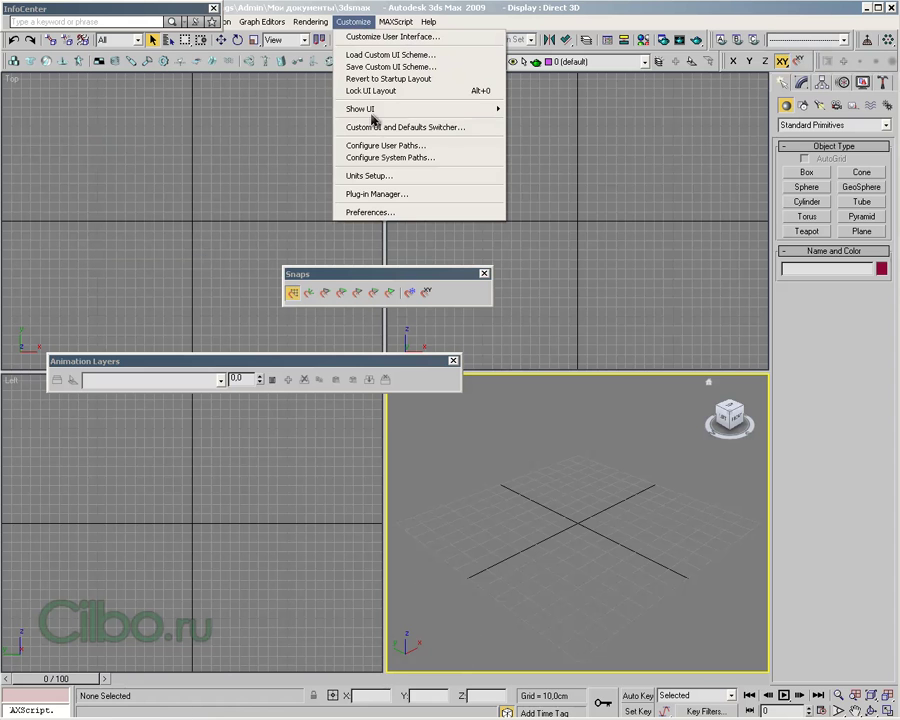
{"action": "mouse_move", "coordinate": [362, 108]}
{"action": "left_click", "coordinate": [527, 125]}
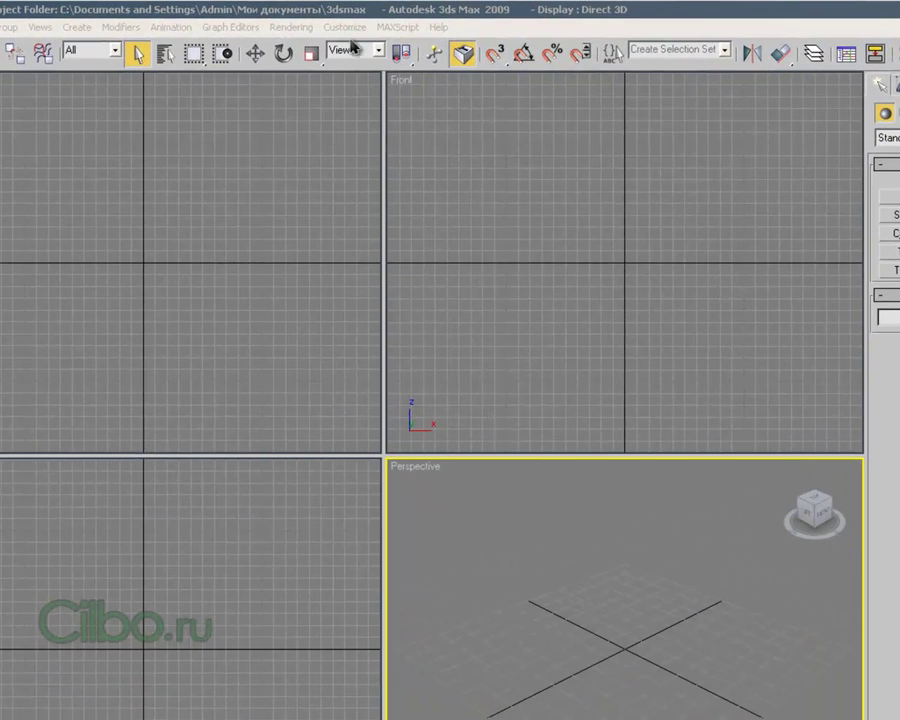
In Preferences, set Scene Undo Levels to 80 and Number of Autobak files to 5.
{"action": "left_click", "coordinate": [345, 27]}
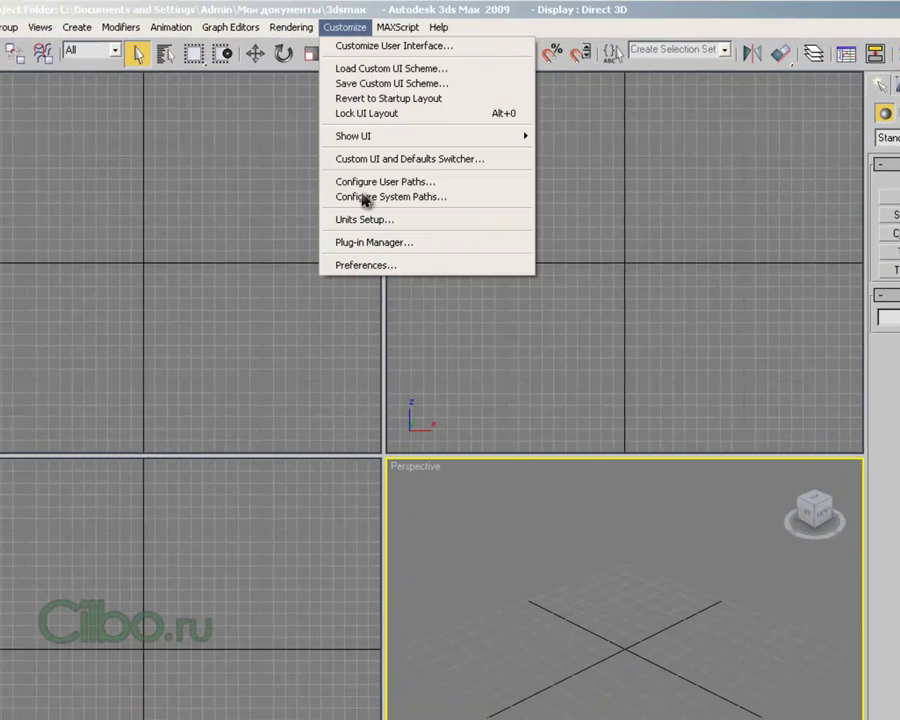
{"action": "left_click", "coordinate": [365, 265]}
{"action": "left_click", "coordinate": [265, 265]}
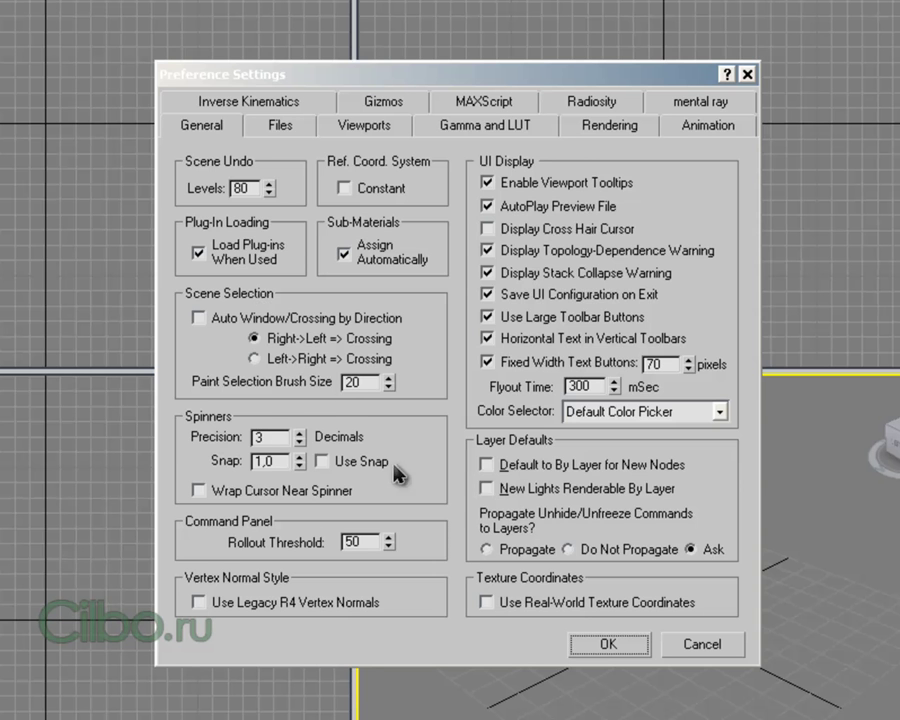
{"action": "left_click", "coordinate": [277, 134]}
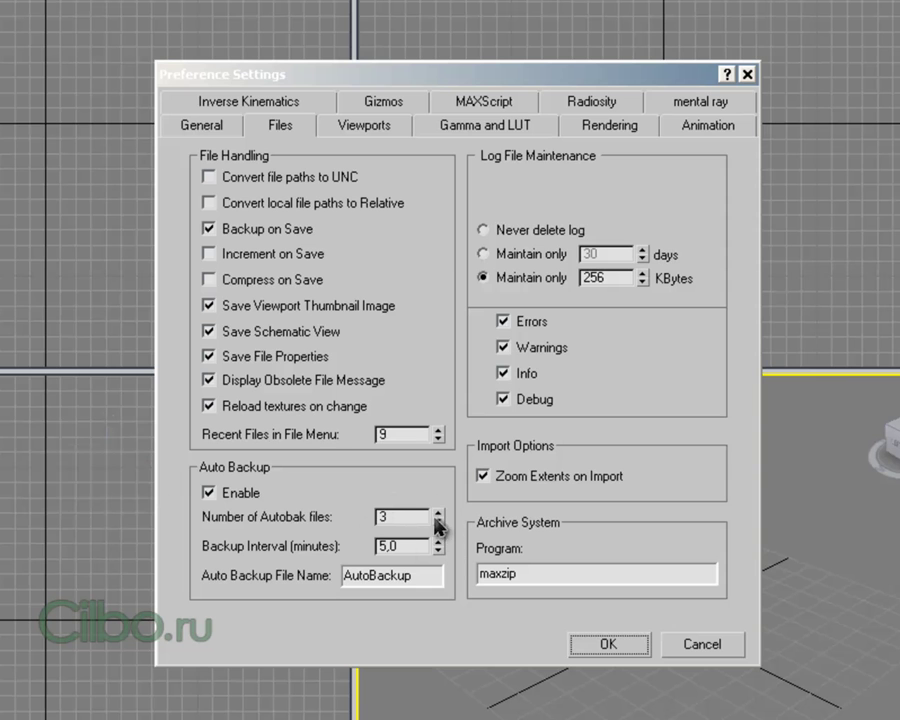
{"action": "left_click", "coordinate": [438, 512]}
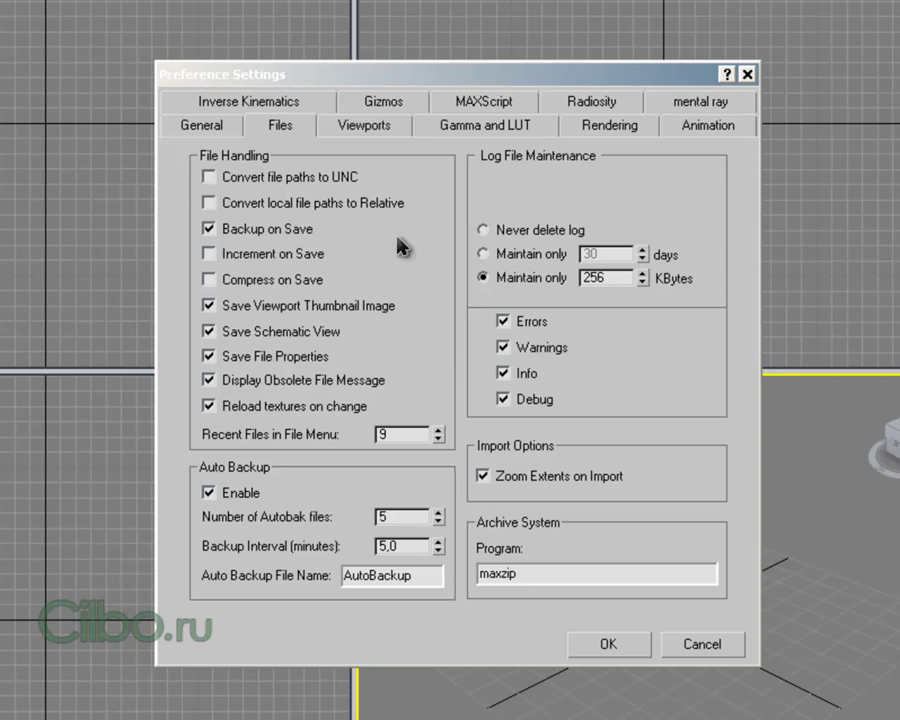
Configure the Direct3D driver with 1024 background texture size and 512 download texture size.
{"action": "left_click", "coordinate": [358, 128]}
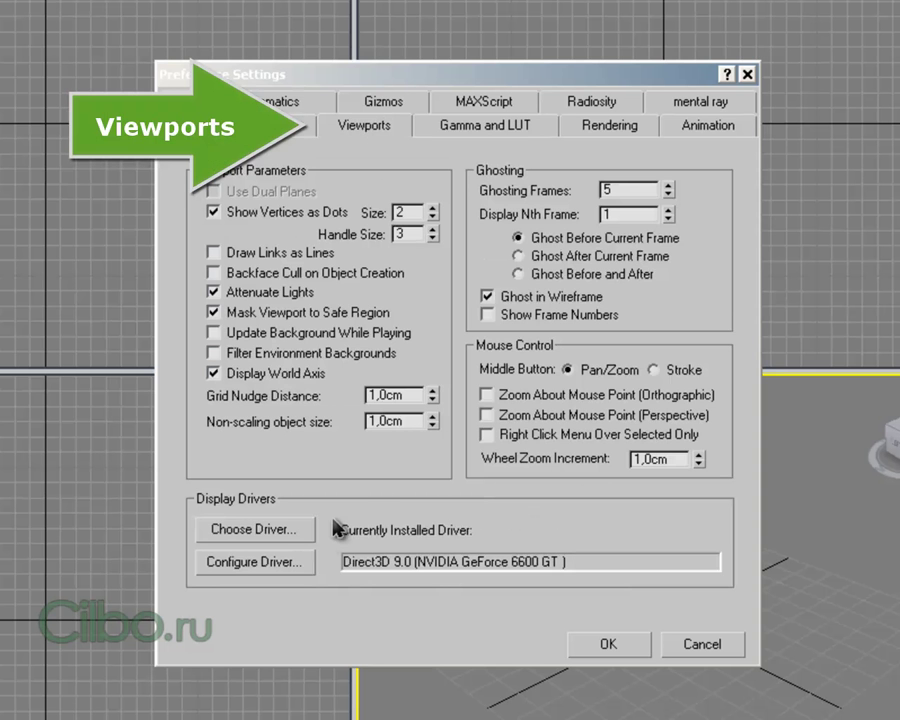
{"action": "left_click", "coordinate": [248, 561]}
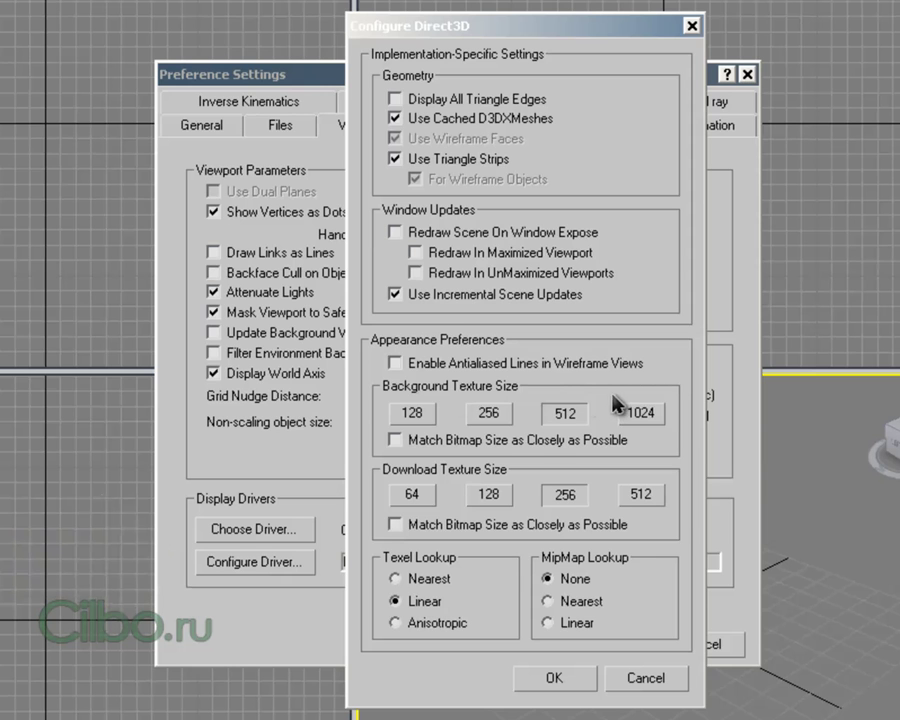
{"action": "left_click", "coordinate": [640, 412]}
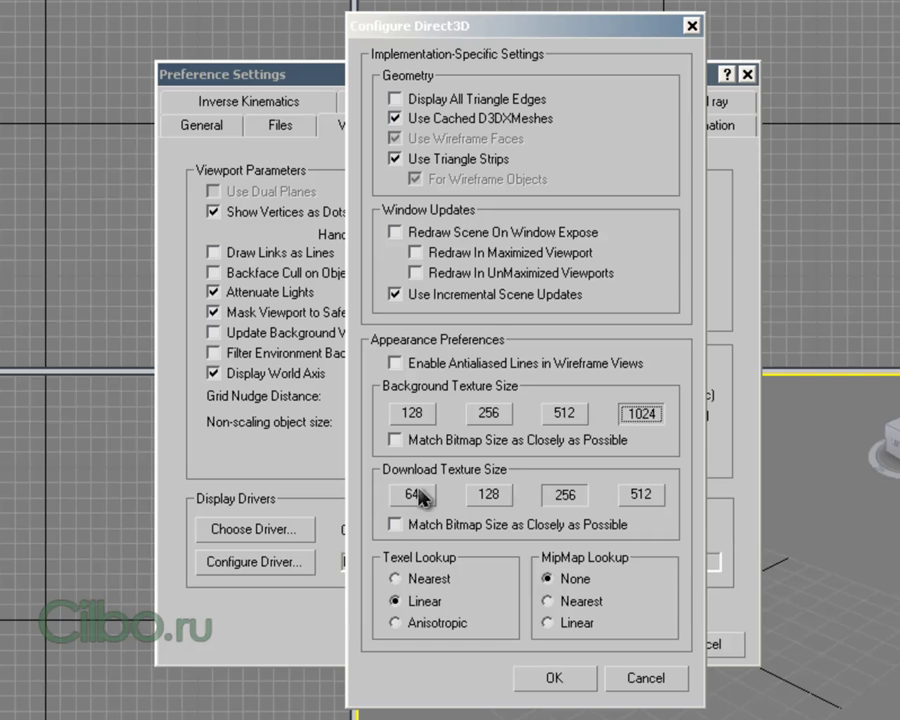
{"action": "left_click", "coordinate": [645, 495]}
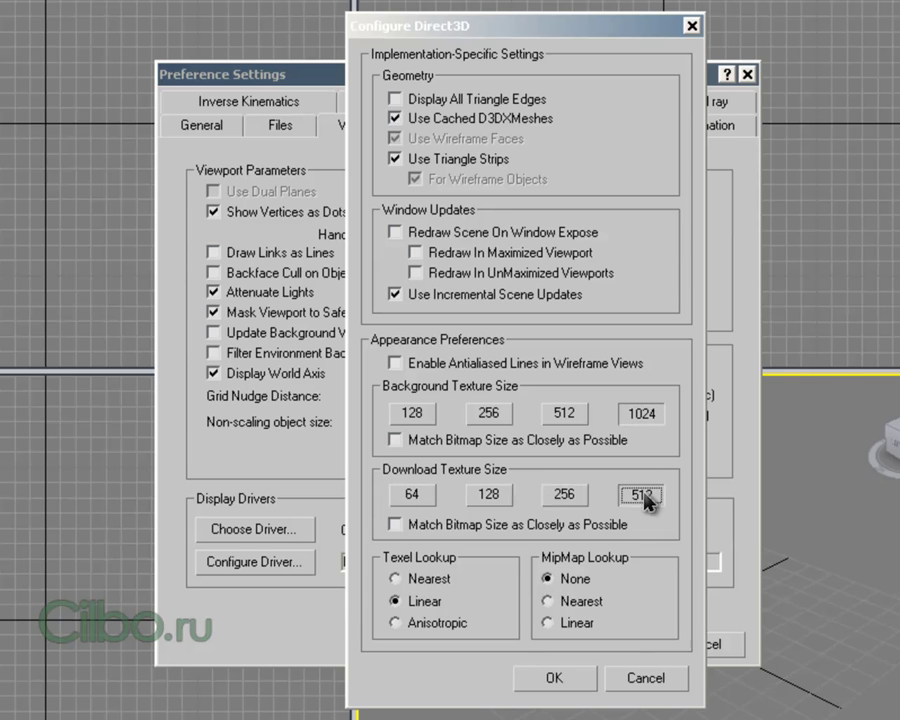
{"action": "left_click", "coordinate": [556, 679]}
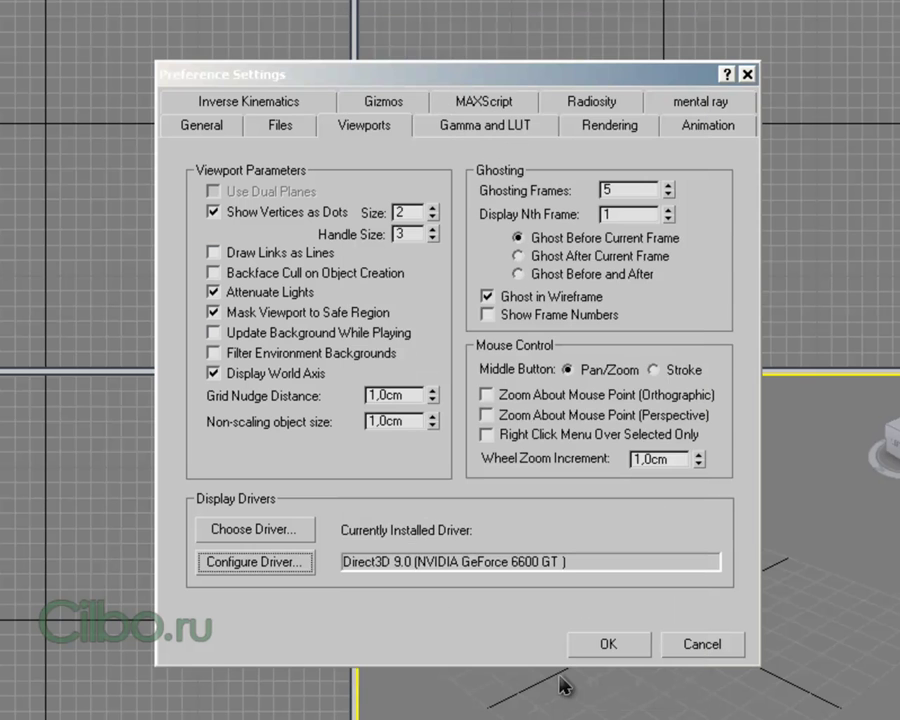
Review the Gamma and LUT, Rendering and Animation preferences, then confirm Preference Settings with OK.
{"action": "left_click", "coordinate": [478, 128]}
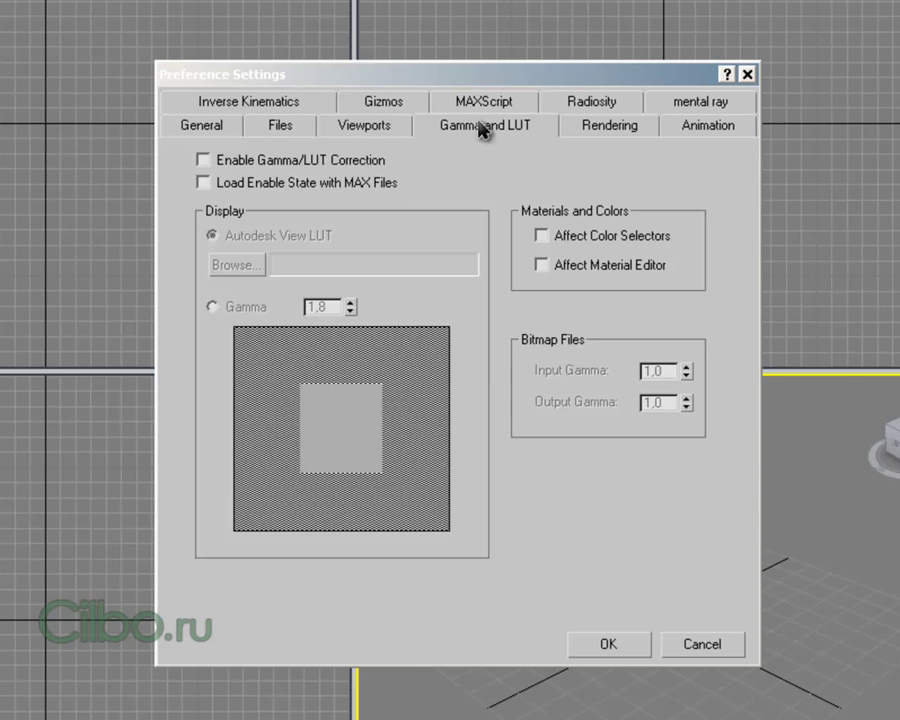
{"action": "left_click", "coordinate": [628, 130]}
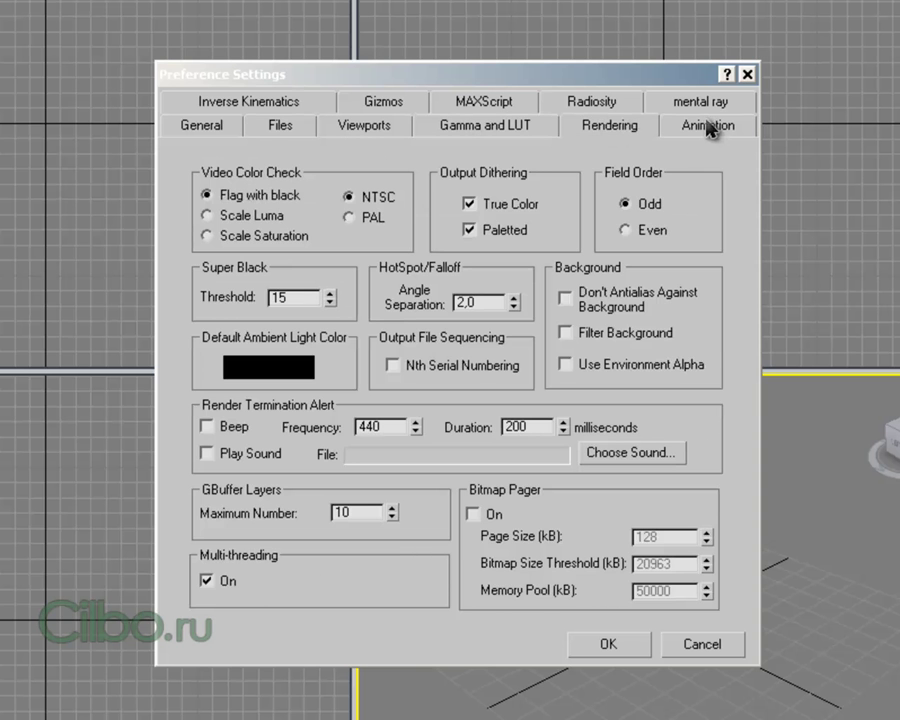
{"action": "left_click", "coordinate": [711, 130]}
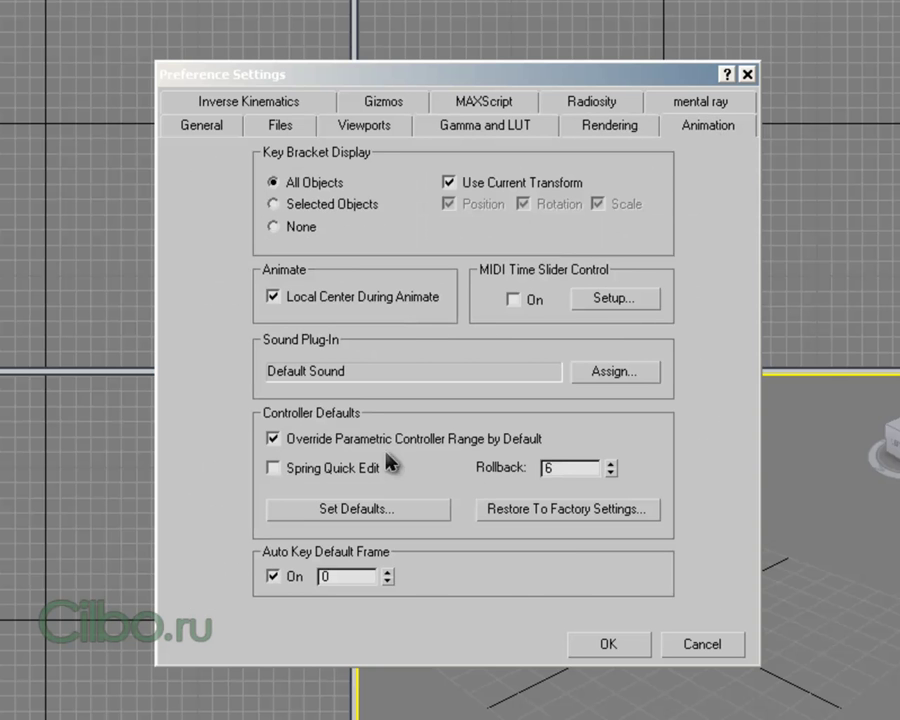
{"action": "left_click", "coordinate": [609, 645]}
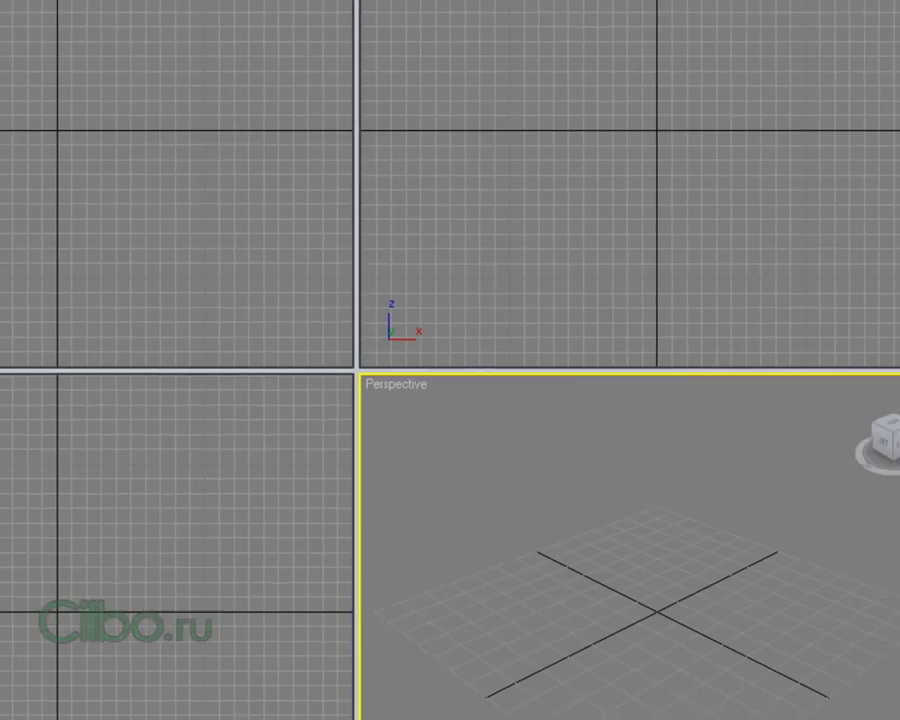